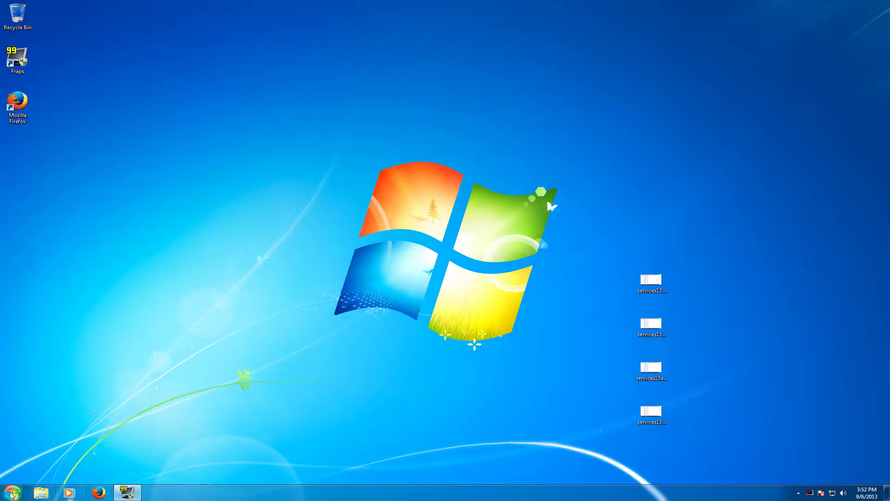
# - Find msconfig, pin it to the Start menu and open System Configuration
pyautogui.click(11, 494)
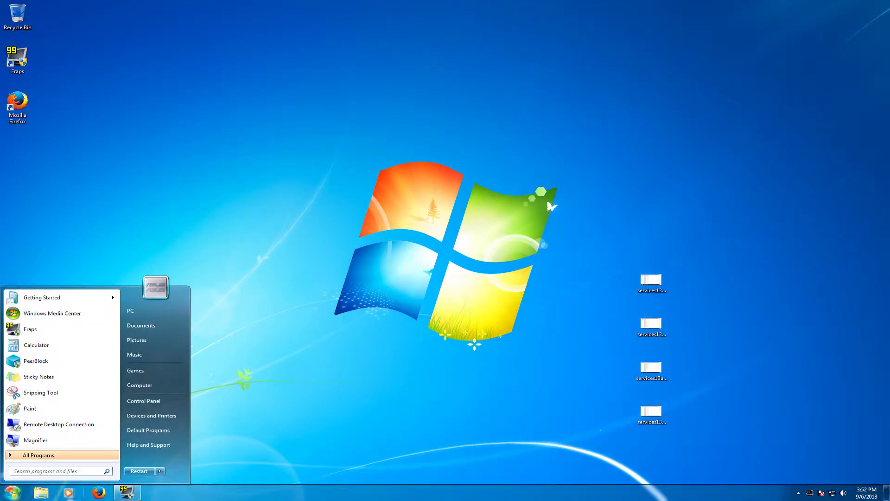
pyautogui.write('msconfig')
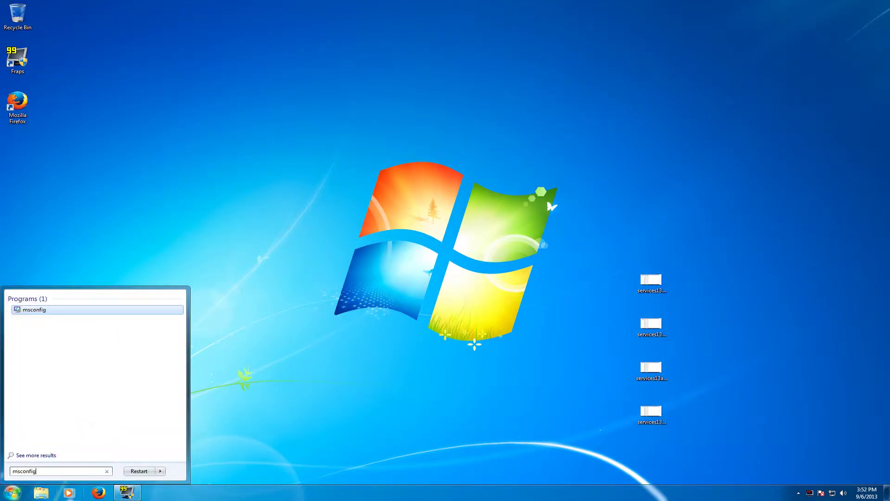
pyautogui.rightClick(33, 310)
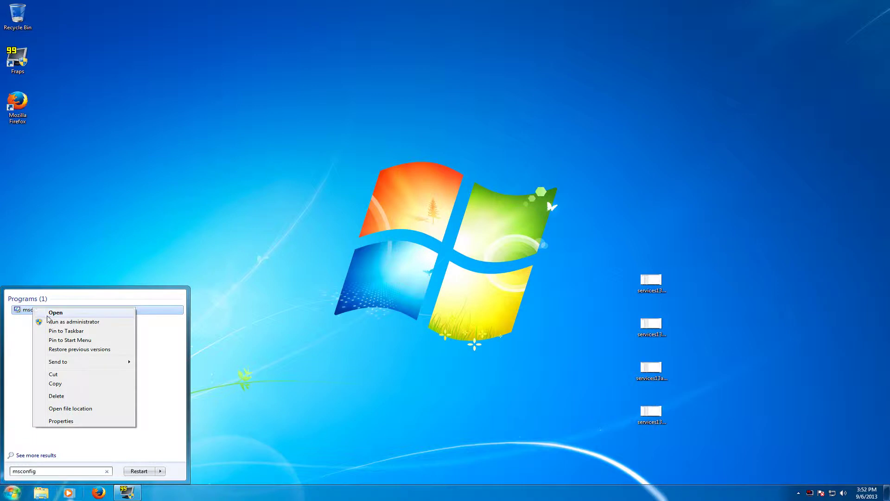
pyautogui.click(74, 340)
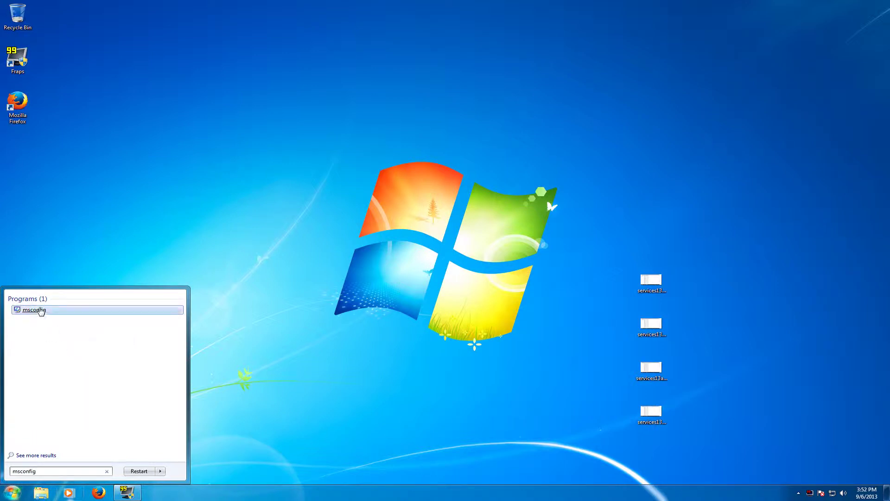
pyautogui.click(43, 311)
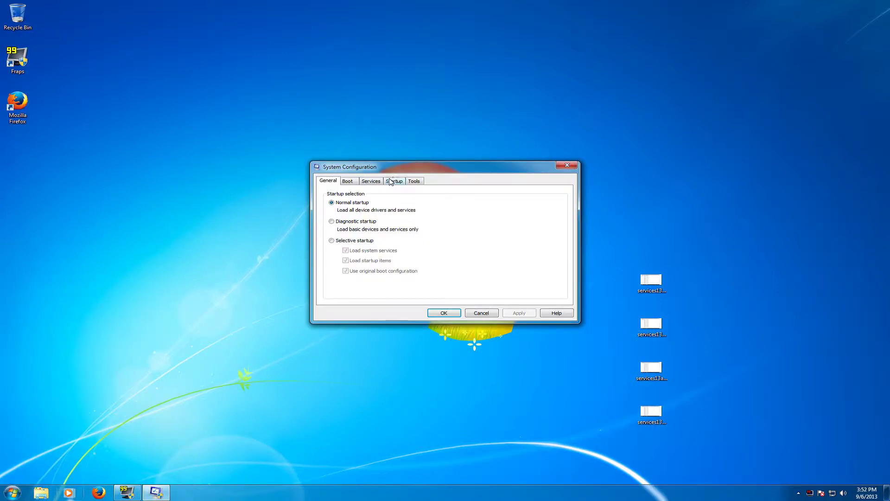
# - Disable the Realtek HD startup item, and bring up the services list with the System Configuration window moved aside
pyautogui.click(393, 181)
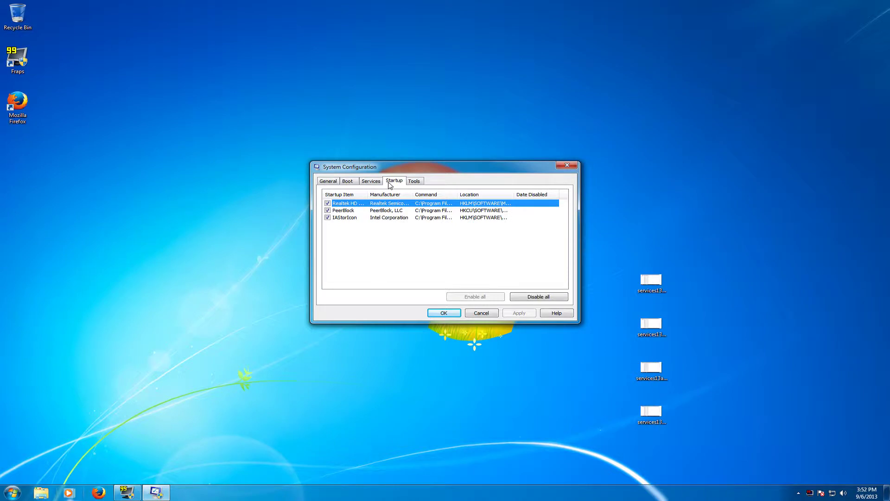
pyautogui.click(328, 203)
pyautogui.click(371, 181)
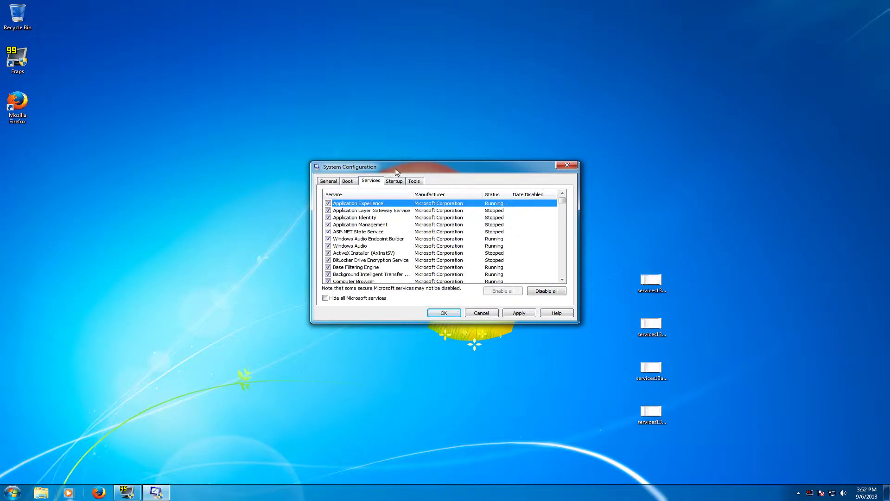
pyautogui.moveTo(396, 172); pyautogui.dragTo(169, 101)
# - Open the services13disabled screenshot beside the System Configuration window and enlarge its list of disabled services
pyautogui.click(656, 285)
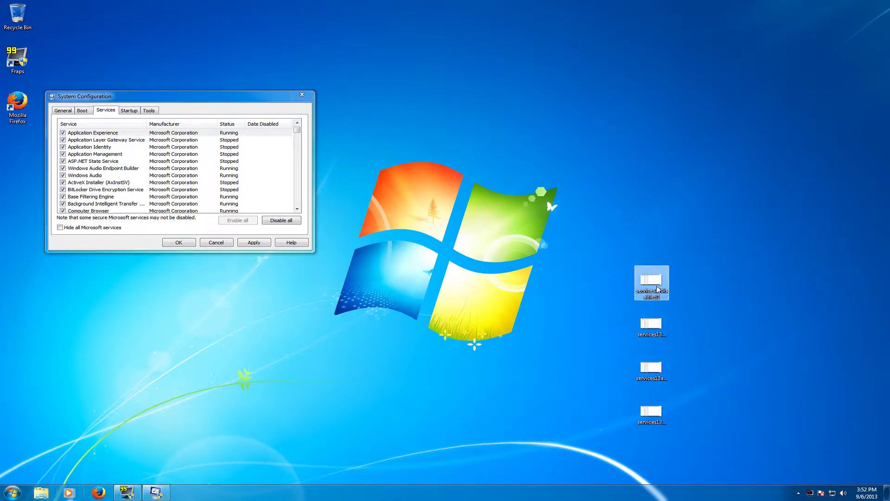
pyautogui.doubleClick(658, 280)
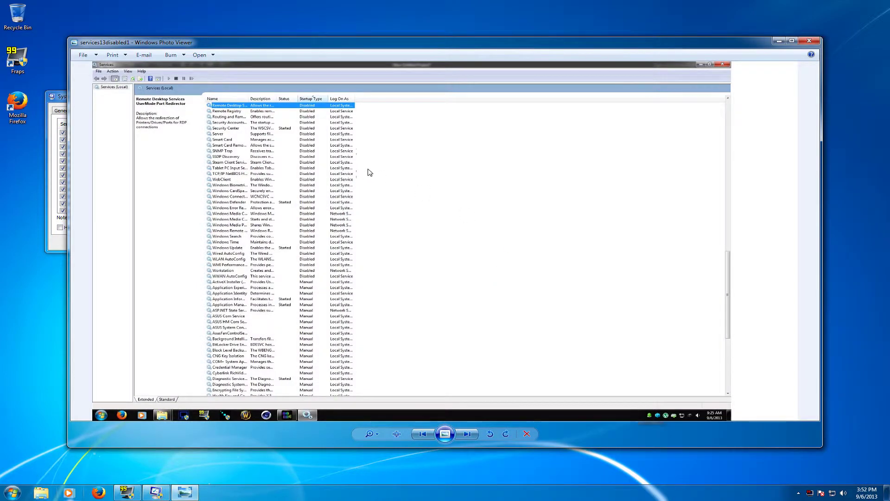
pyautogui.click(421, 434)
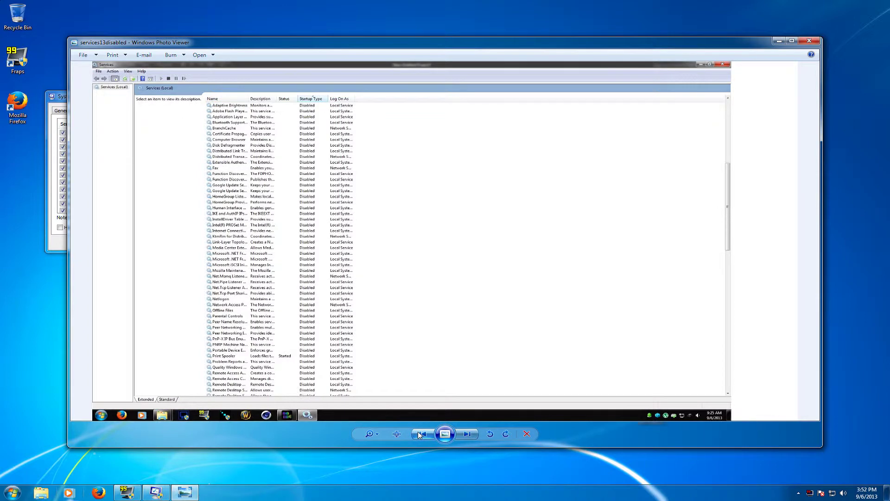
pyautogui.moveTo(122, 46); pyautogui.dragTo(403, 48)
pyautogui.scroll(1, 517, 165)
pyautogui.scroll(1, 518, 165)
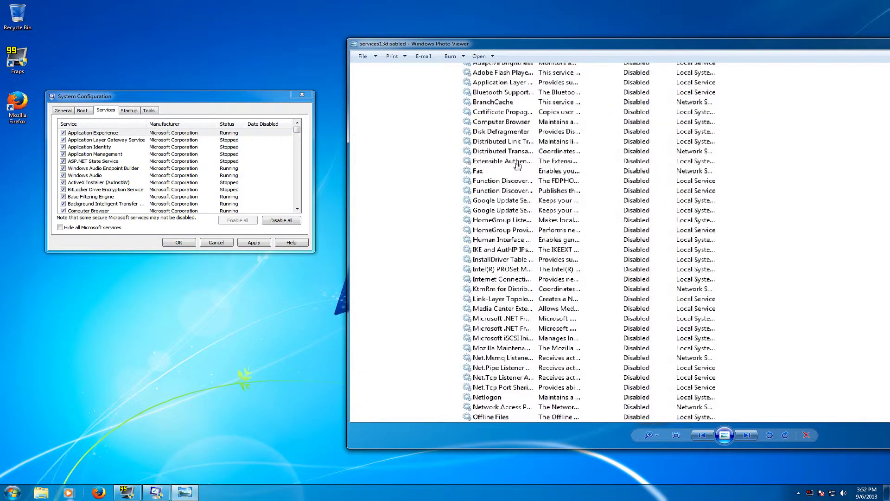
pyautogui.moveTo(532, 158); pyautogui.dragTo(531, 190)
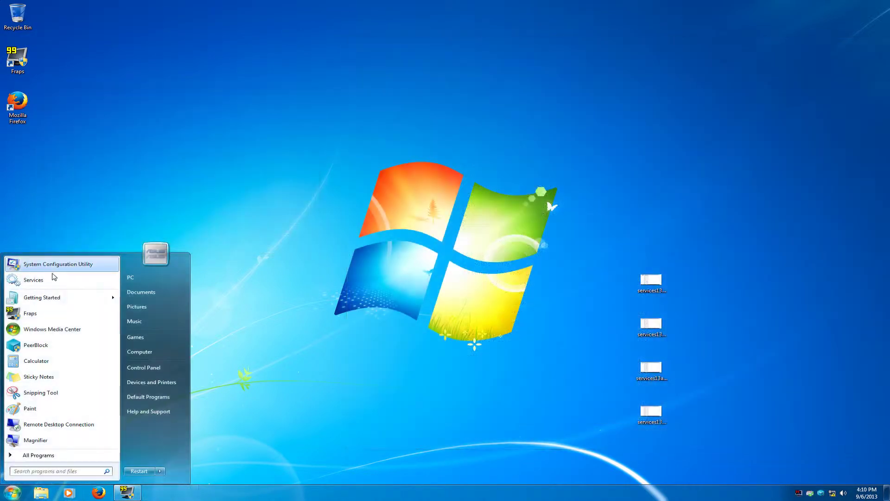
# - Open the services list in System Configuration and sort it by service name
pyautogui.click(46, 264)
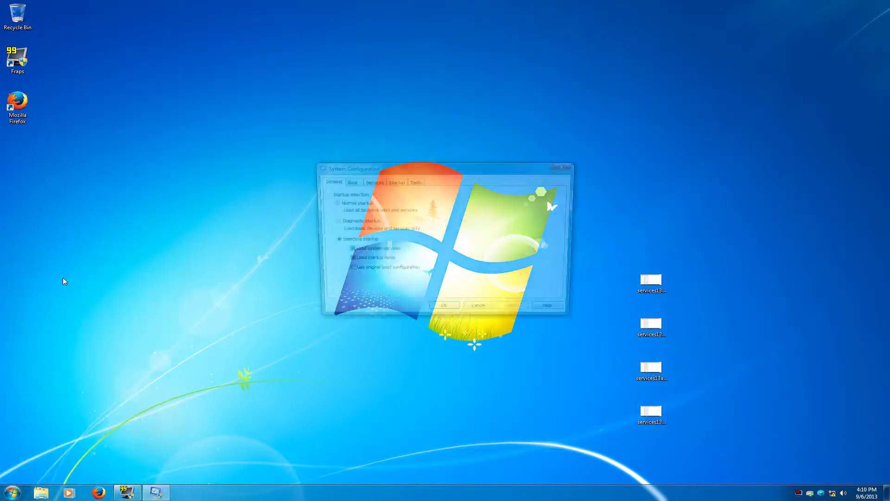
pyautogui.click(371, 181)
pyautogui.click(353, 195)
# - Open the Services console sorted by startup type and place it side by side with System Configuration
pyautogui.press('super')
pyautogui.click(39, 280)
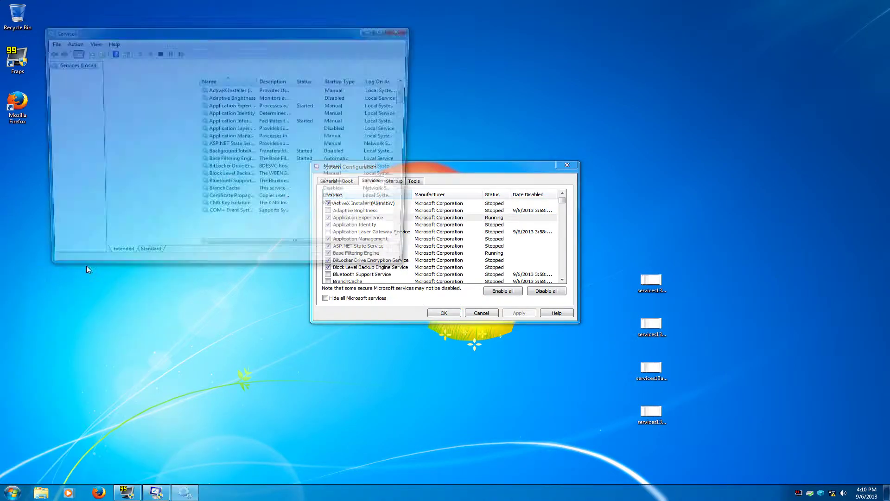
pyautogui.click(238, 77)
pyautogui.click(345, 81)
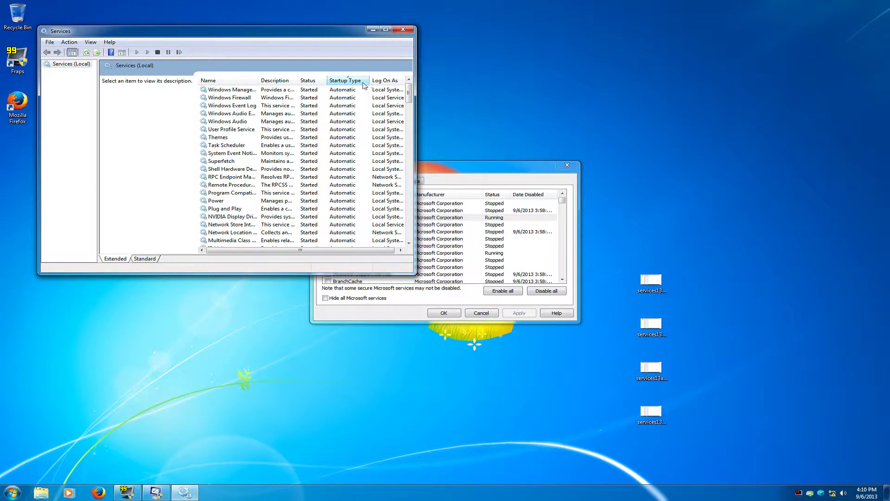
pyautogui.moveTo(278, 30); pyautogui.dragTo(627, 46)
pyautogui.moveTo(352, 166); pyautogui.dragTo(42, 65)
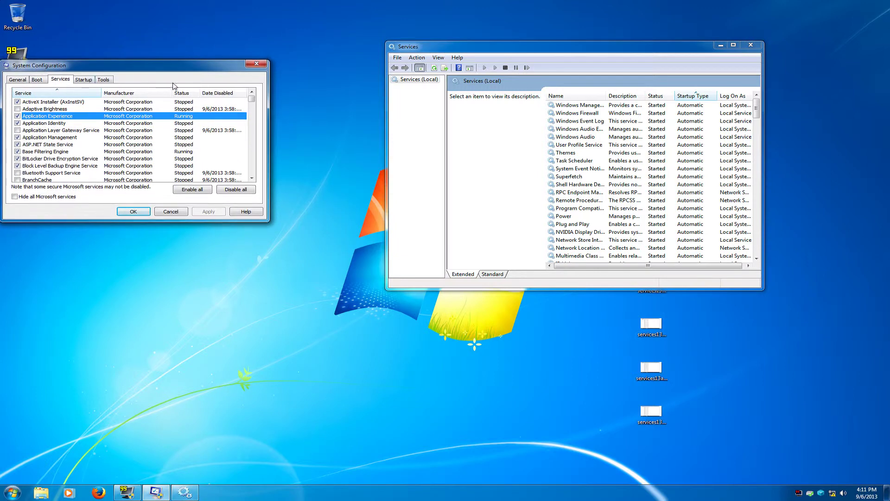
# - Review the enabled and disabled services through to the end of the System Configuration list, and close the dialog
pyautogui.moveTo(252, 100); pyautogui.dragTo(252, 102)
pyautogui.moveTo(252, 179); pyautogui.dragTo(253, 180)
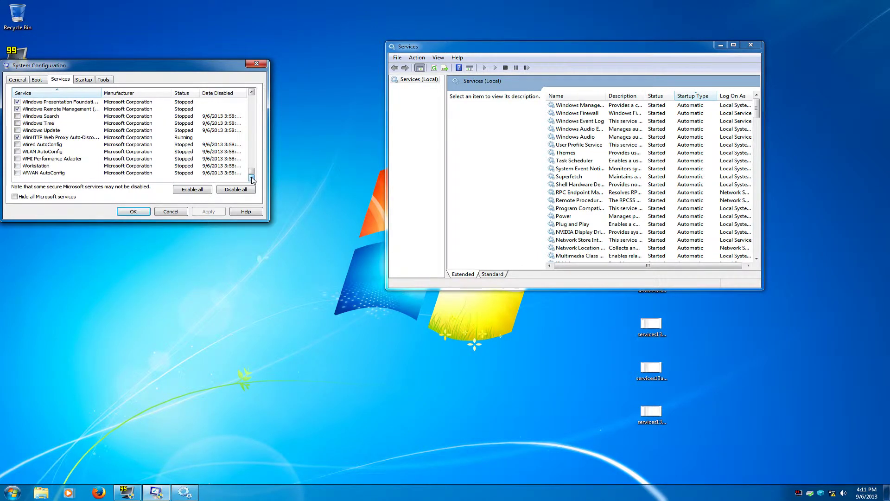
pyautogui.click(256, 63)
# - Maximize the Services console and review the services set to start automatically
pyautogui.click(733, 44)
pyautogui.moveTo(217, 52); pyautogui.dragTo(382, 81)
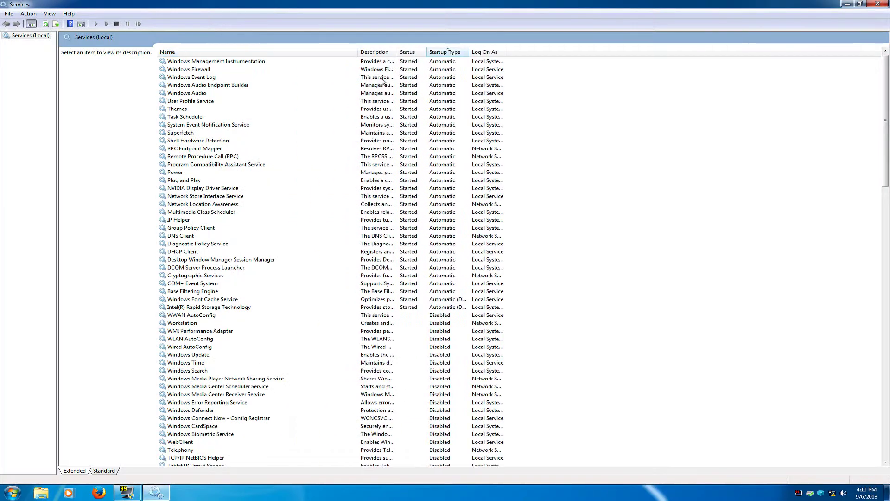
pyautogui.click(408, 62)
pyautogui.click(452, 307)
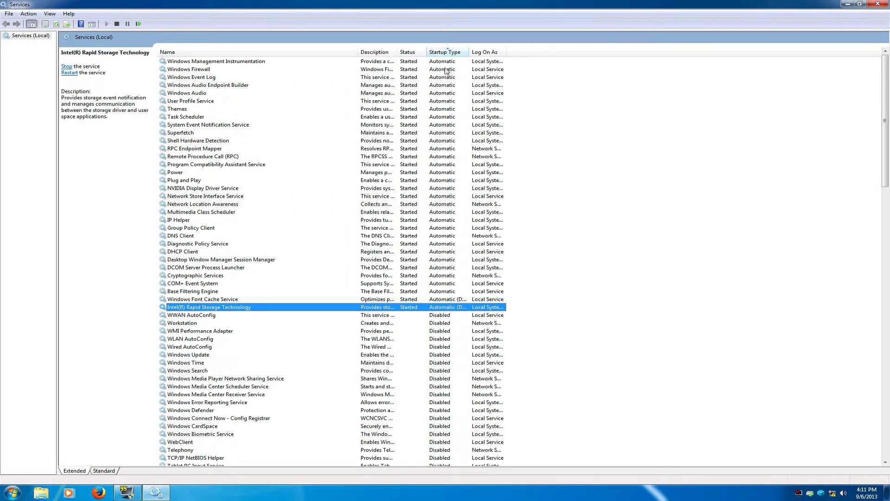
# - Examine the disabled services in the Services console, from Adaptive Brightness to WWAN AutoConfig
pyautogui.click(459, 316)
pyautogui.scroll(-8, 458, 298)
pyautogui.scroll(-3, 458, 298)
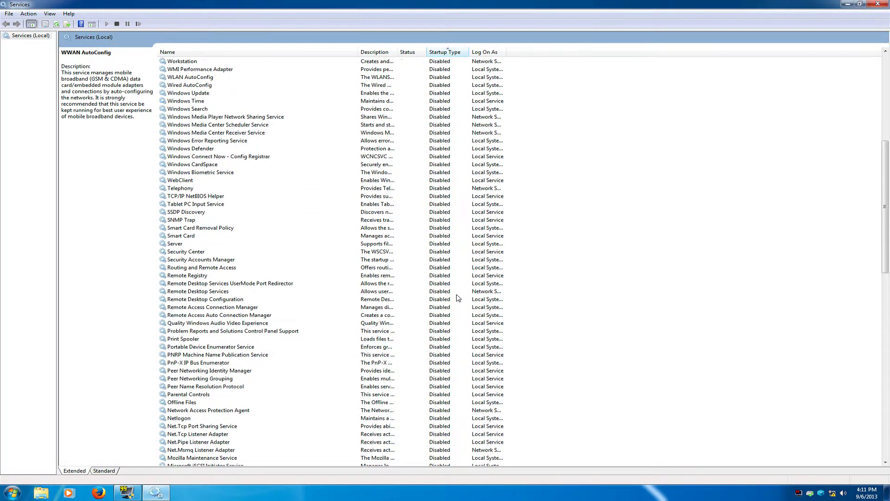
pyautogui.scroll(7, 385, 103)
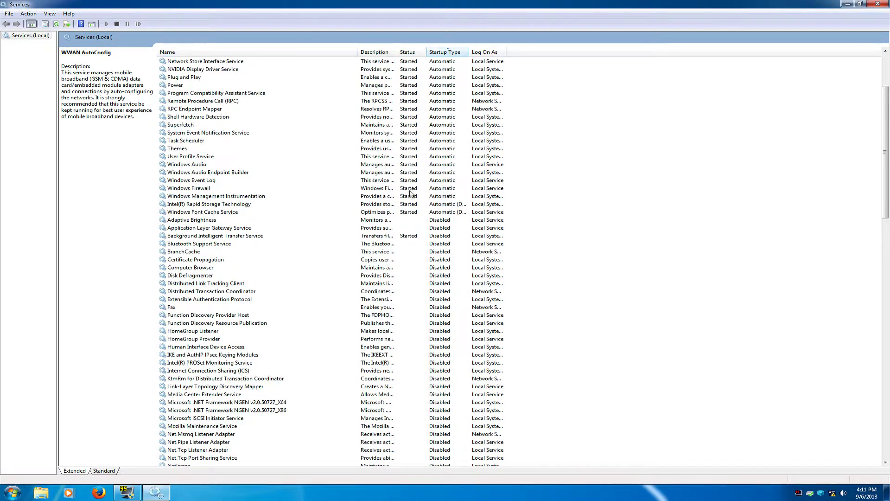
pyautogui.click(432, 221)
pyautogui.scroll(-7, 434, 224)
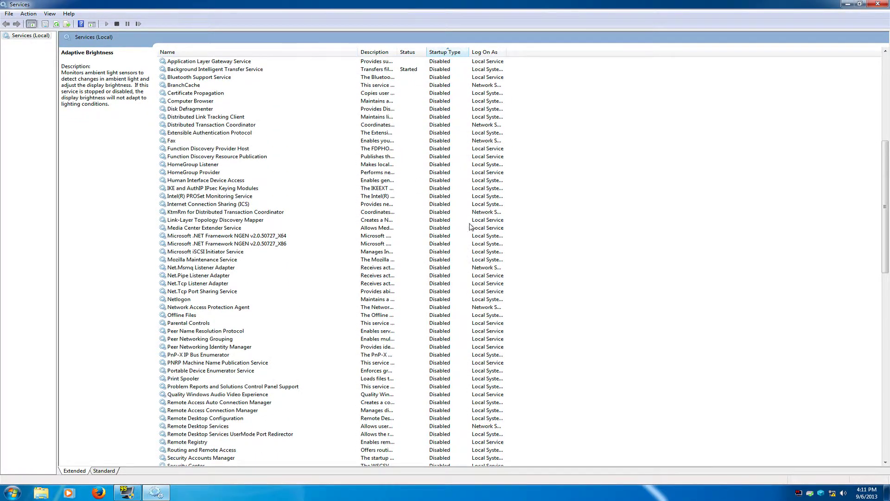
pyautogui.scroll(-10, 470, 227)
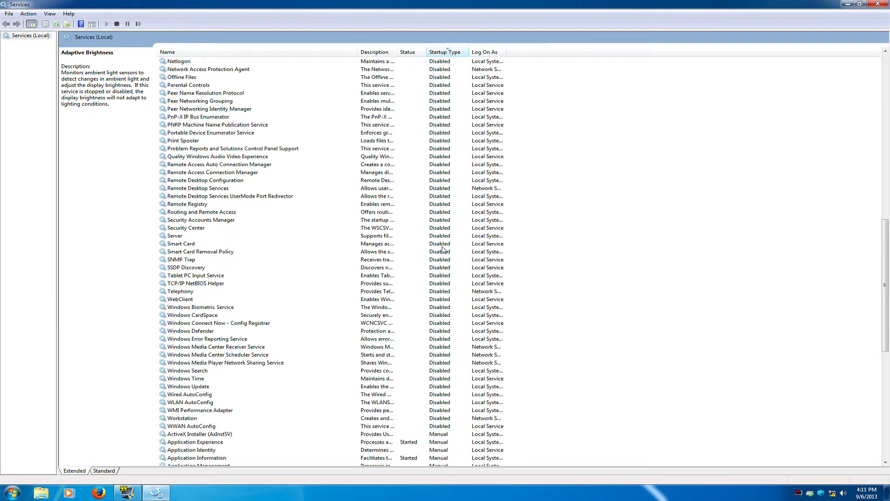
pyautogui.scroll(-3, 443, 250)
# - Review the manual-start services listed after WWAN AutoConfig, and close the Services console
pyautogui.click(459, 360)
pyautogui.scroll(-9, 564, 321)
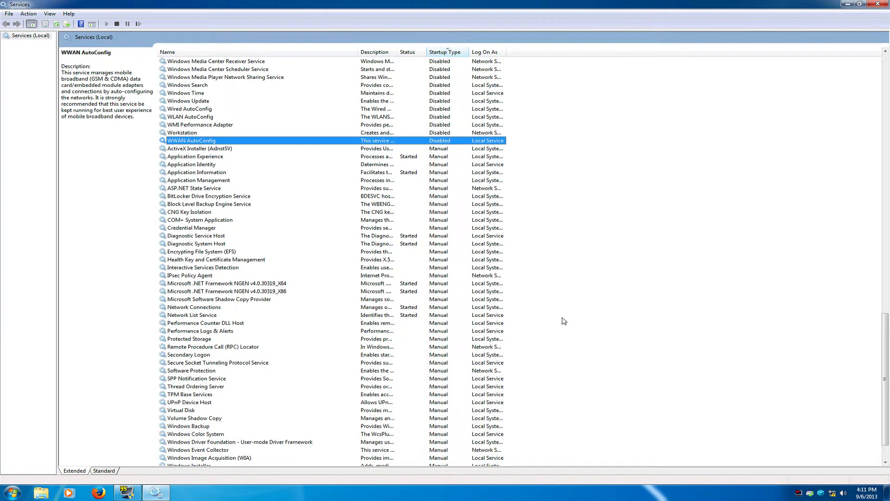
pyautogui.scroll(-2, 564, 321)
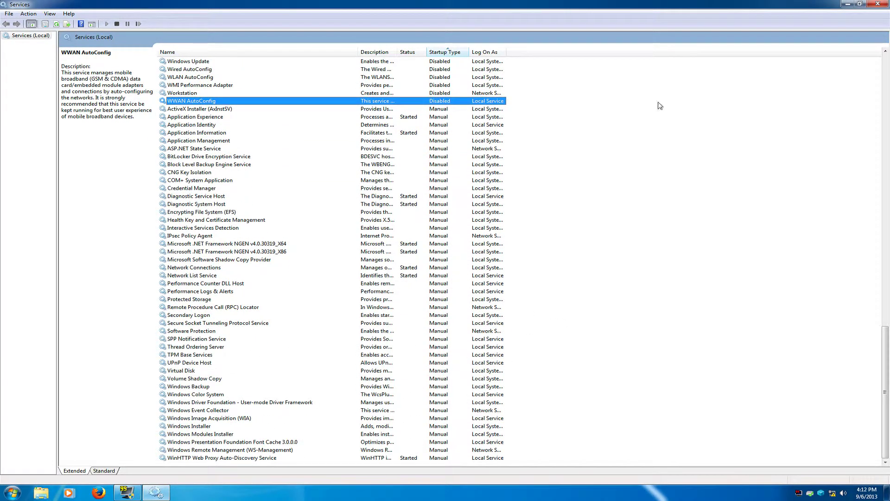
pyautogui.click(878, 4)
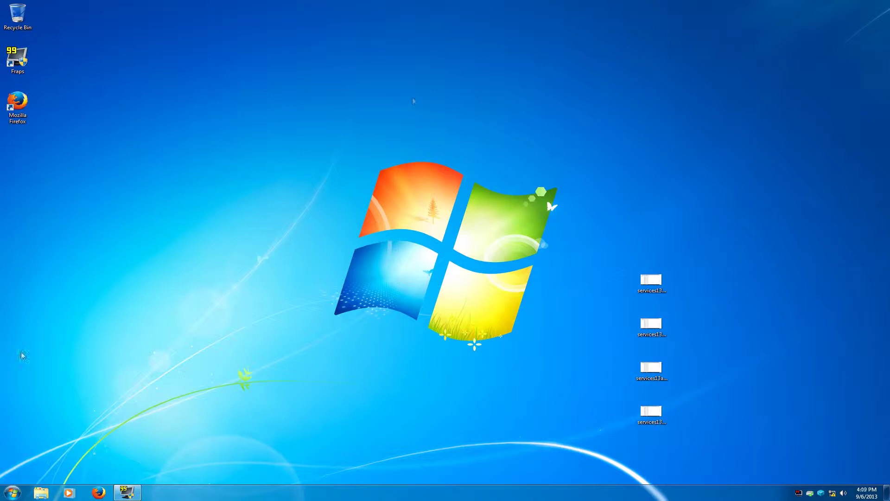
# - Search for "task" and open Task Scheduler
pyautogui.click(12, 493)
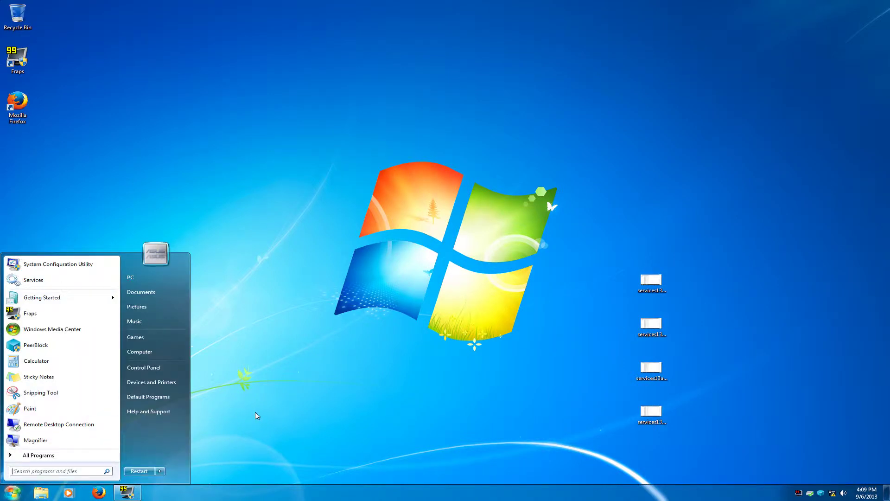
pyautogui.write('task')
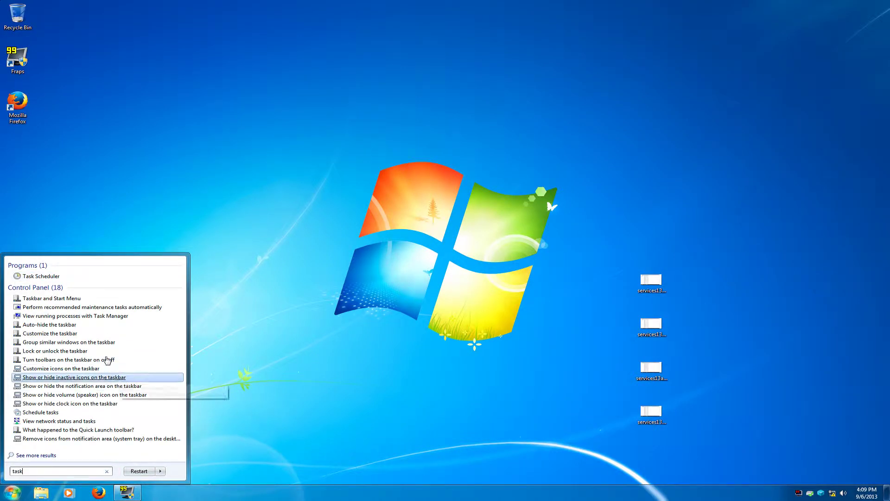
pyautogui.click(49, 276)
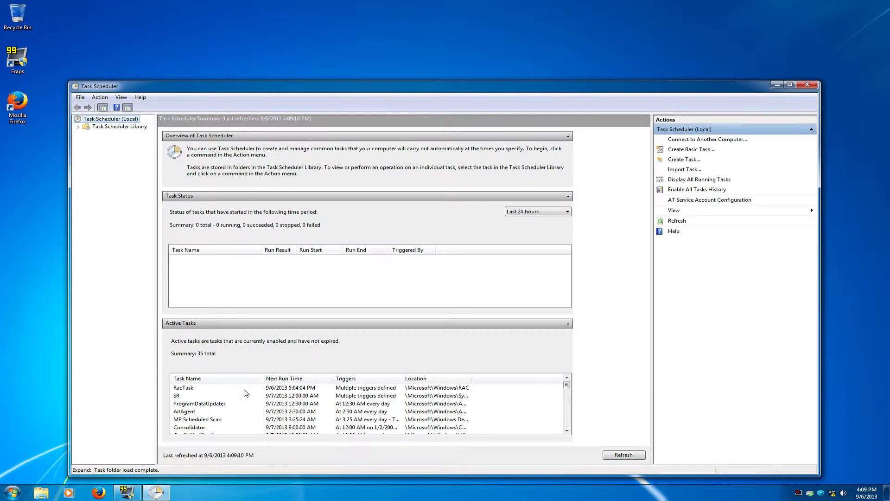
# - Open the RacTask entry from the active tasks and delete the task
pyautogui.doubleClick(277, 387)
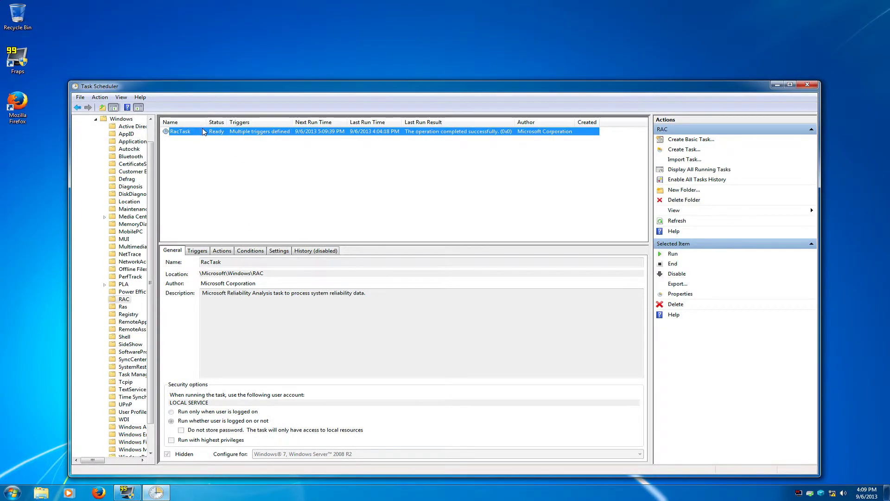
pyautogui.press('Delete')
pyautogui.click(441, 276)
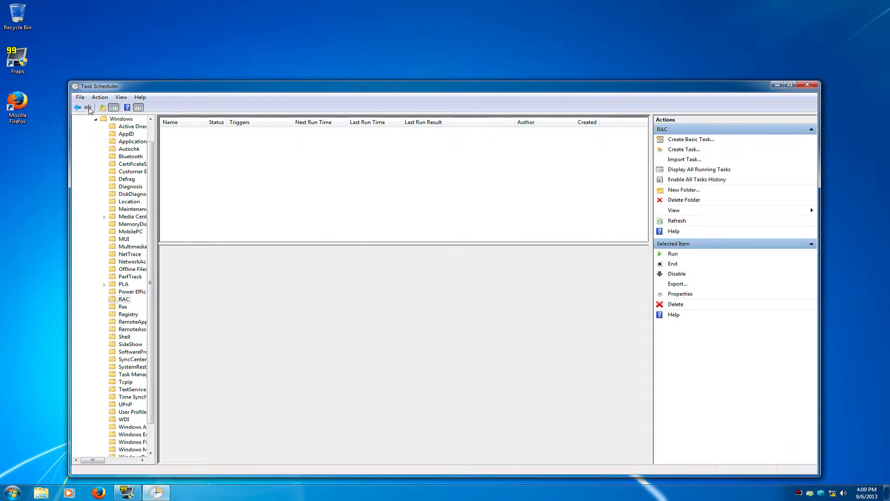
# - Return to the active tasks, open ProgramDataUpdater and delete it together with AitAgent in the Application Experience folder
pyautogui.click(77, 107)
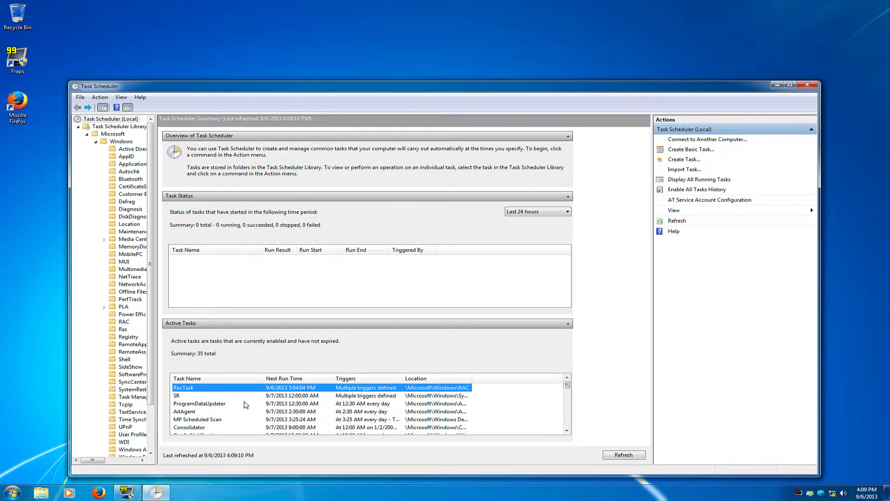
pyautogui.doubleClick(246, 405)
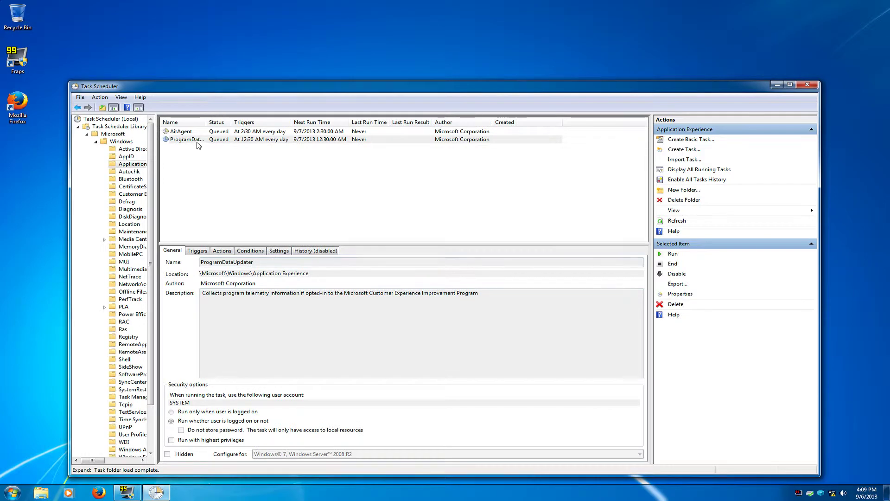
pyautogui.keyDown('shift'); pyautogui.click(190, 132); pyautogui.keyUp('shift')
pyautogui.press('Delete')
pyautogui.click(433, 273)
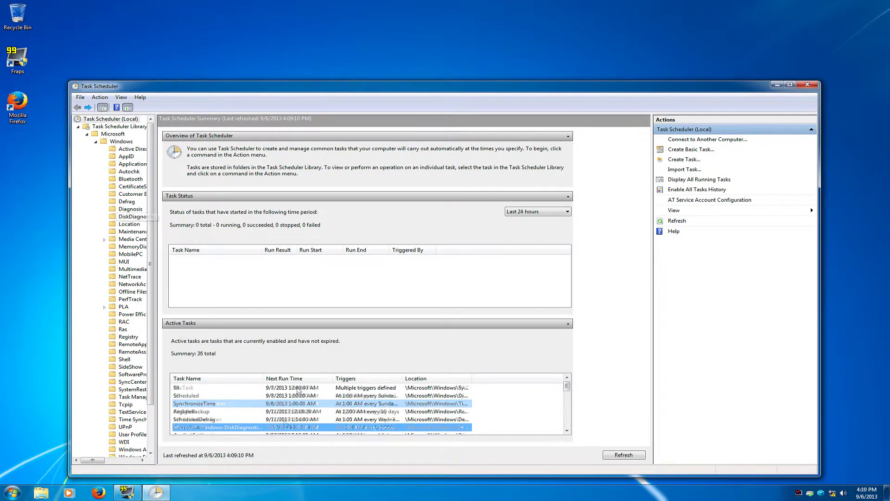
# - Open the AnalyzeSystem entry from the active tasks and delete the task from the Power Efficiency Diagnostics folder
pyautogui.scroll(-1, 321, 416)
pyautogui.doubleClick(292, 412)
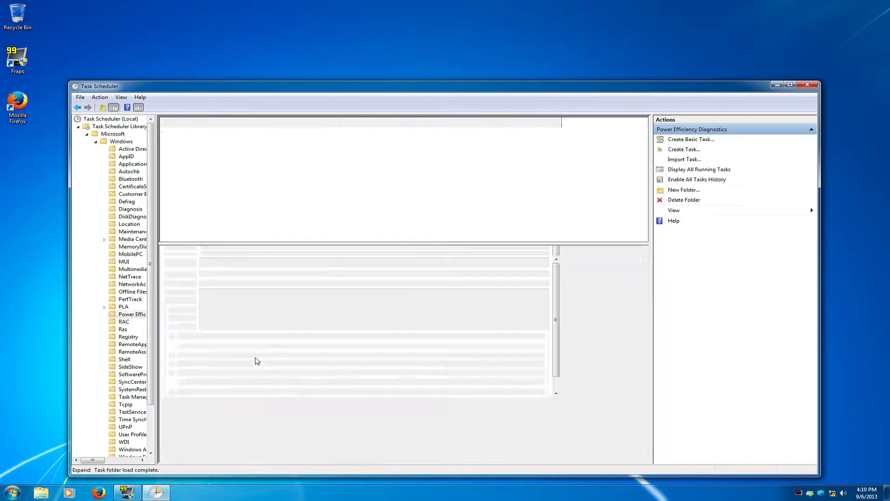
pyautogui.press('Delete')
pyautogui.click(442, 274)
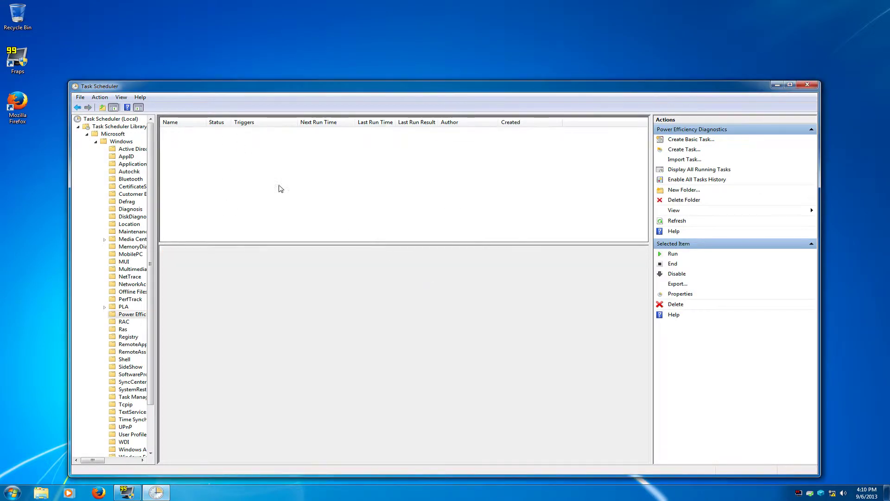
# - Return to the Task Scheduler summary, refresh it to check the remaining active tasks, and close Task Scheduler
pyautogui.click(80, 108)
pyautogui.click(99, 97)
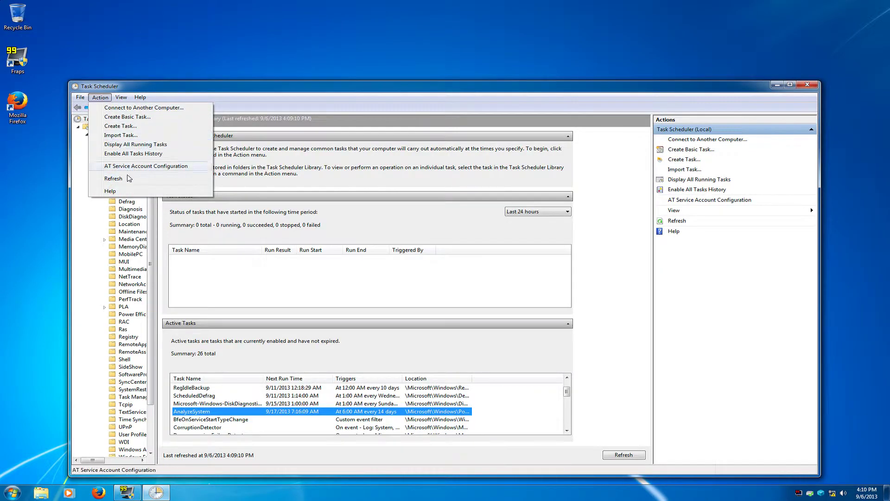
pyautogui.click(109, 177)
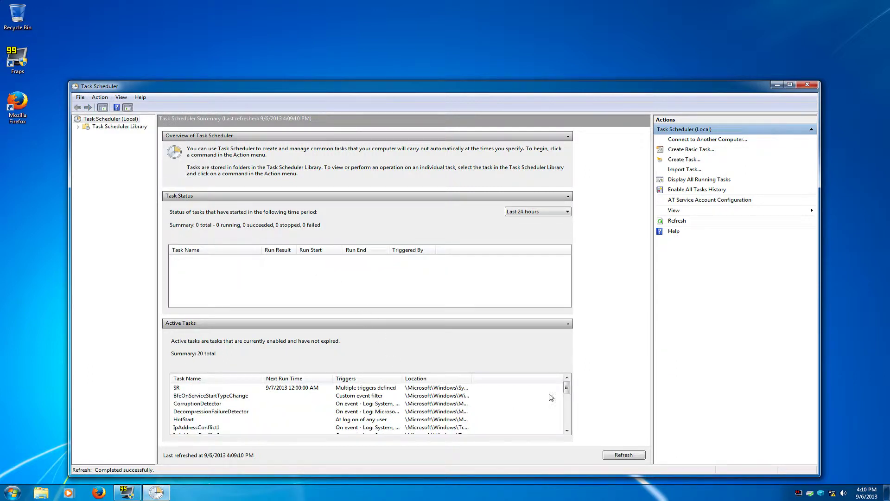
pyautogui.scroll(-2, 551, 397)
pyautogui.scroll(2, 551, 397)
pyautogui.click(803, 85)
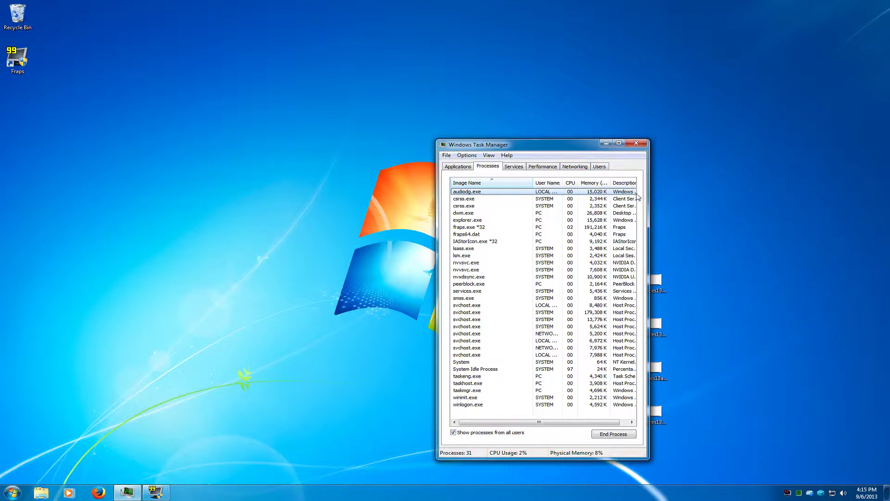
# - Check the performance graphs and the running processes in Task Manager, and close it
pyautogui.click(544, 168)
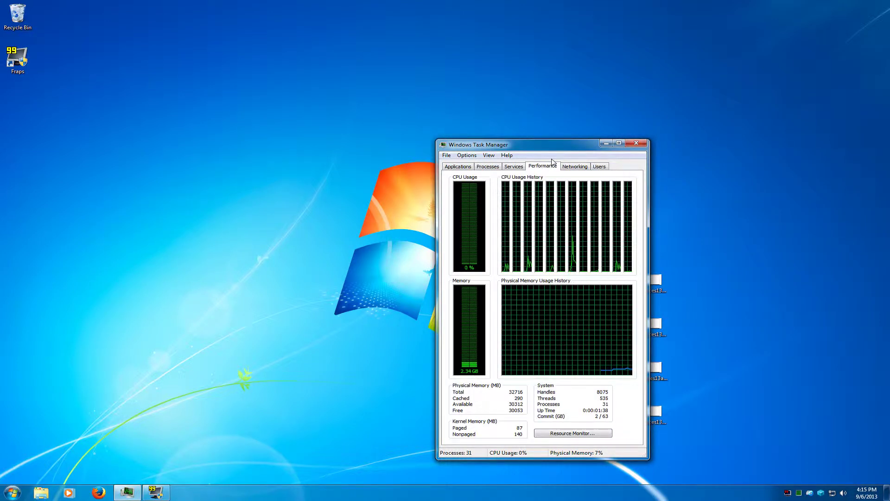
pyautogui.click(489, 168)
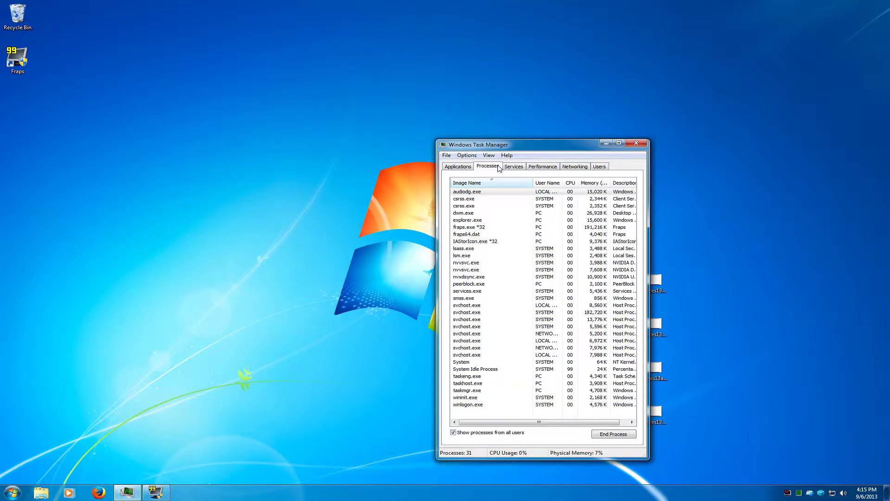
pyautogui.click(635, 145)
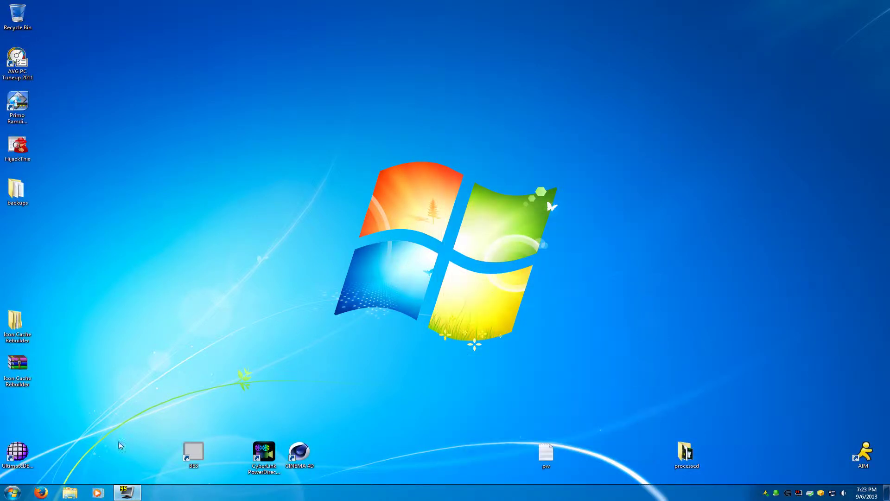
# - Disable content indexing in the properties of Local Disk (C:), applying it to subfolders and files and ignoring all attribute errors
pyautogui.click(70, 492)
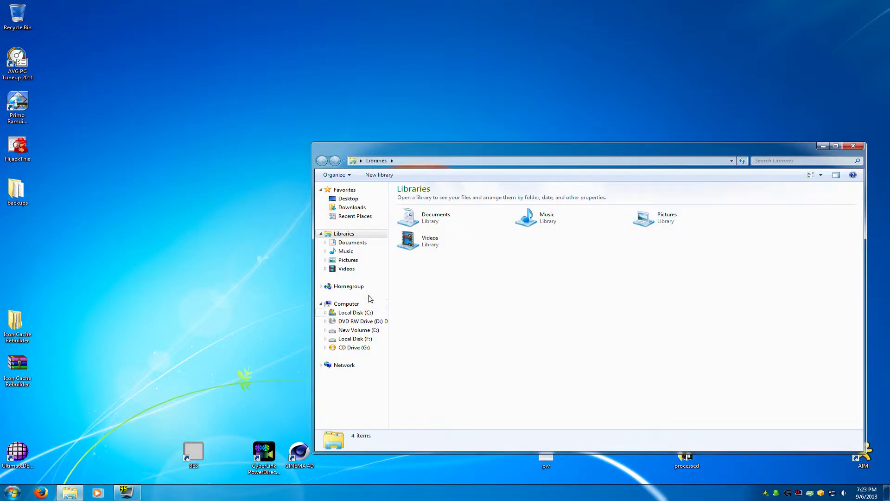
pyautogui.rightClick(351, 316)
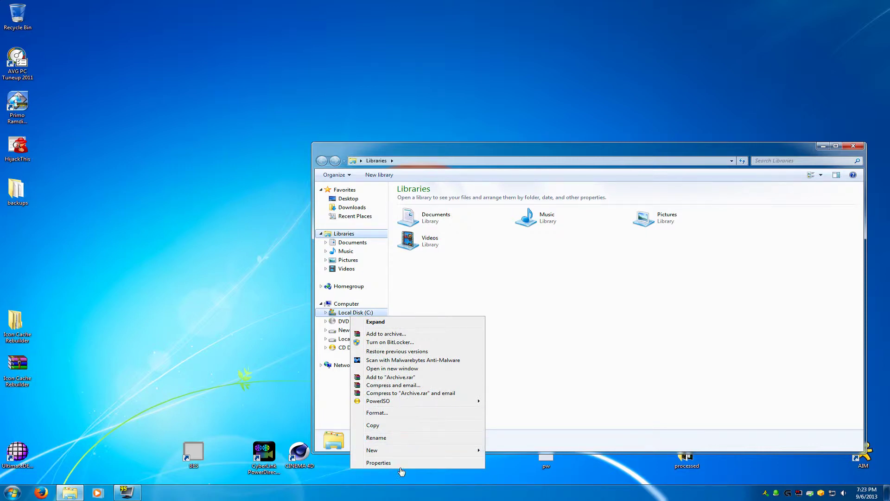
pyautogui.click(379, 463)
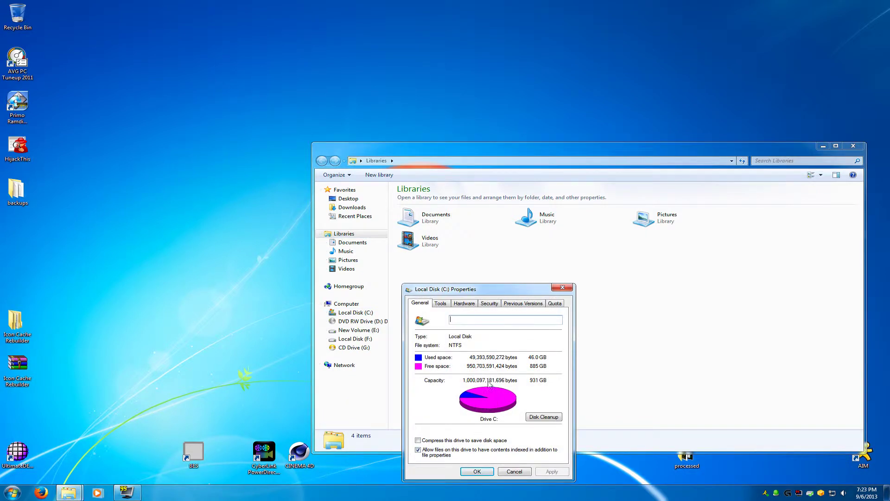
pyautogui.click(431, 456)
pyautogui.click(479, 471)
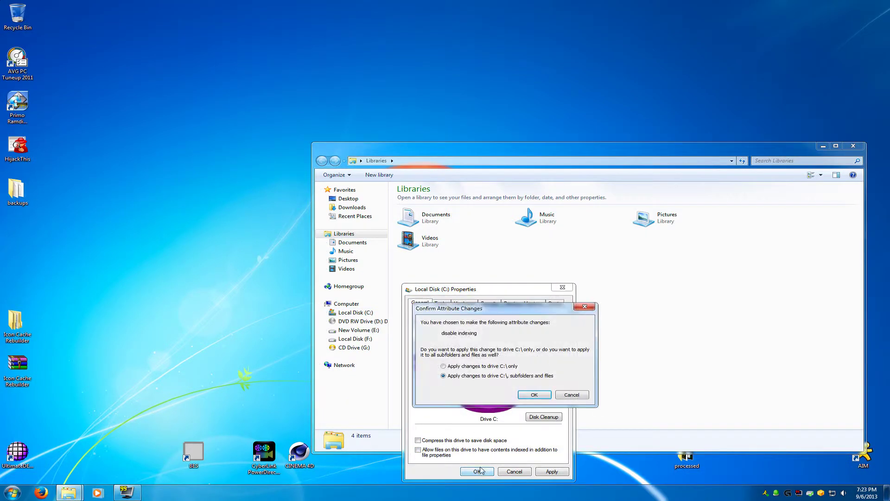
pyautogui.click(534, 395)
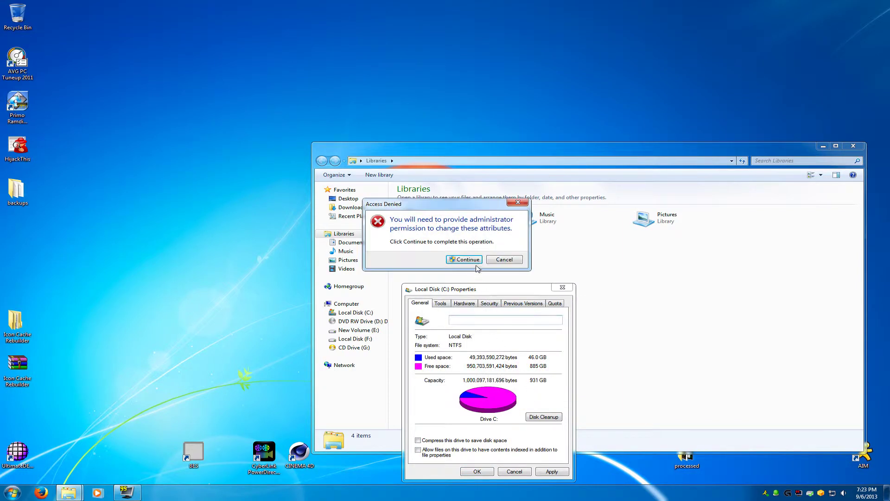
pyautogui.click(474, 261)
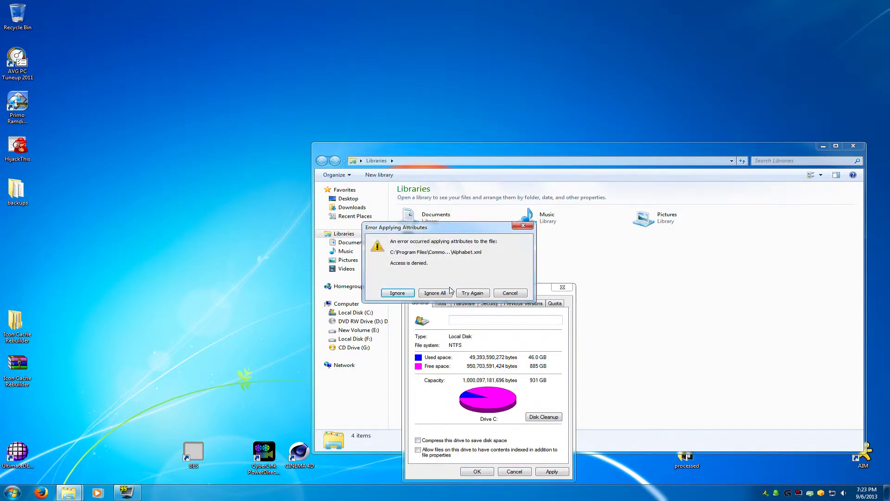
pyautogui.click(443, 293)
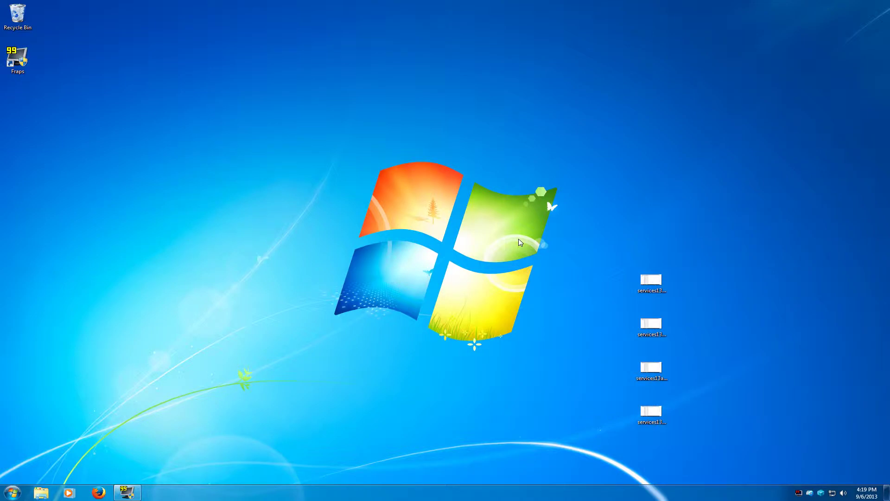
# - Open the Virtual Memory settings from the computer's advanced system performance options
pyautogui.press('super+Pause')
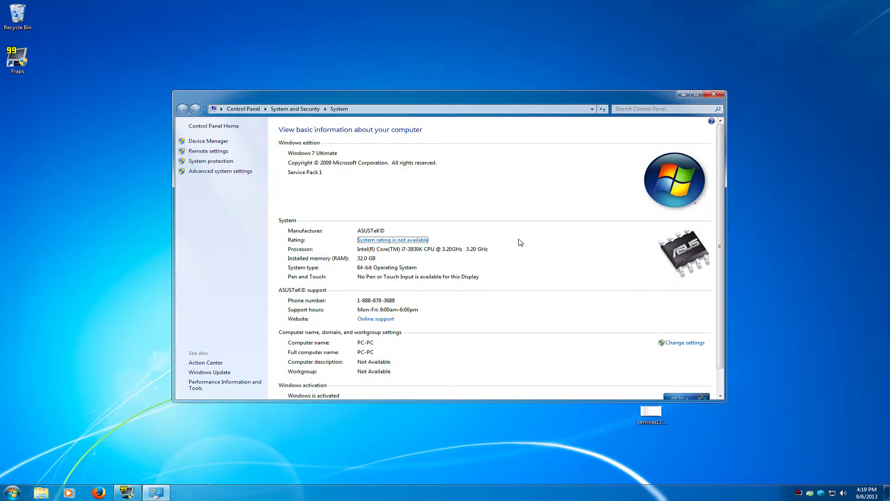
pyautogui.click(227, 171)
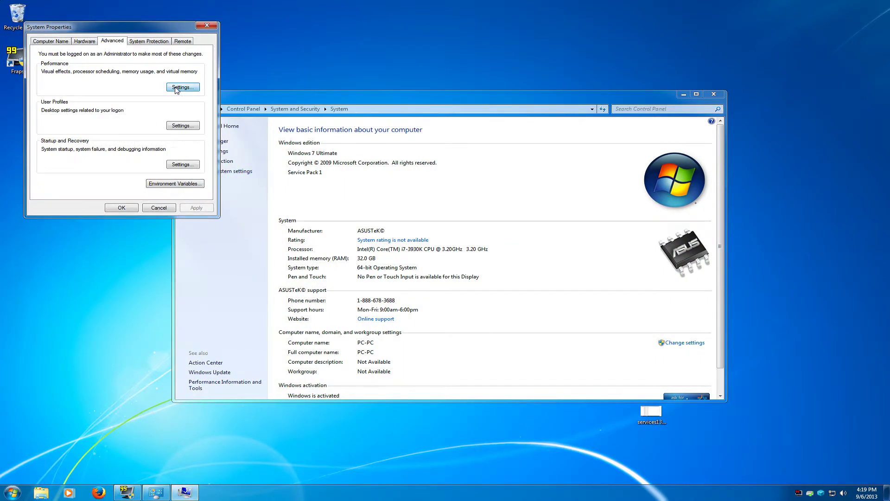
pyautogui.click(176, 89)
pyautogui.click(96, 73)
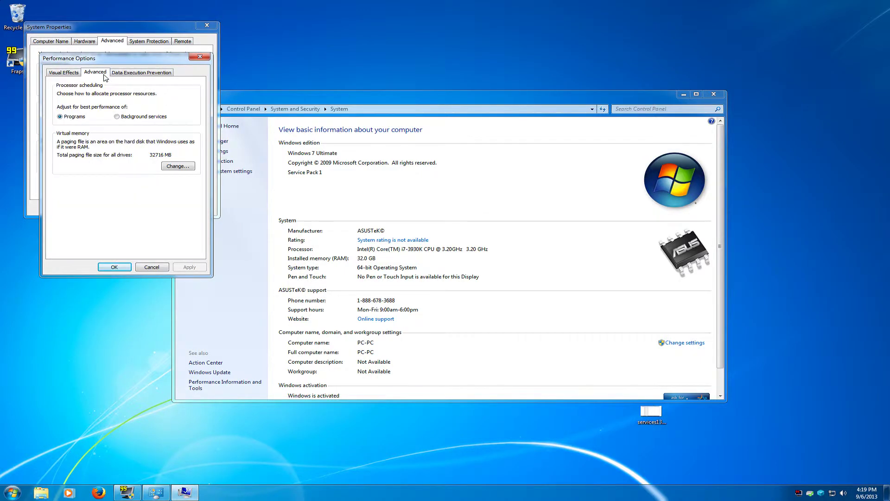
pyautogui.click(175, 167)
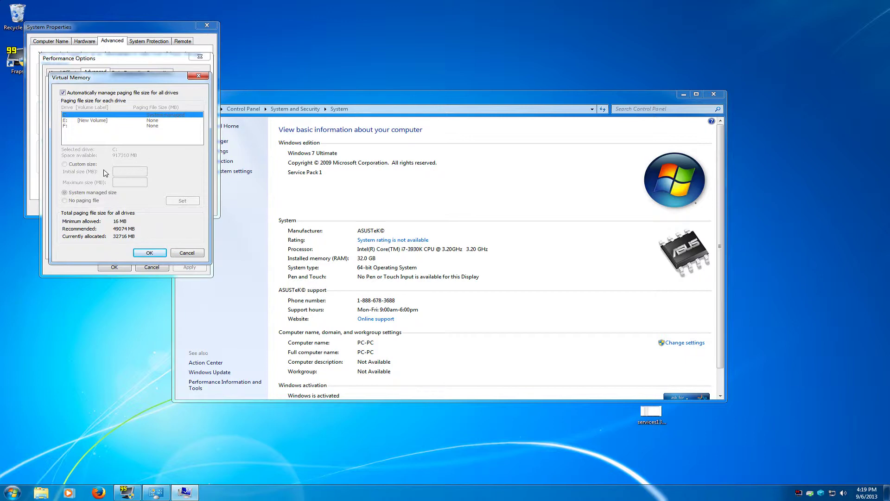
# - Turn off automatic paging file management and give drive C: a custom paging file of 2000 MB initial and 8000 MB maximum size
pyautogui.click(63, 92)
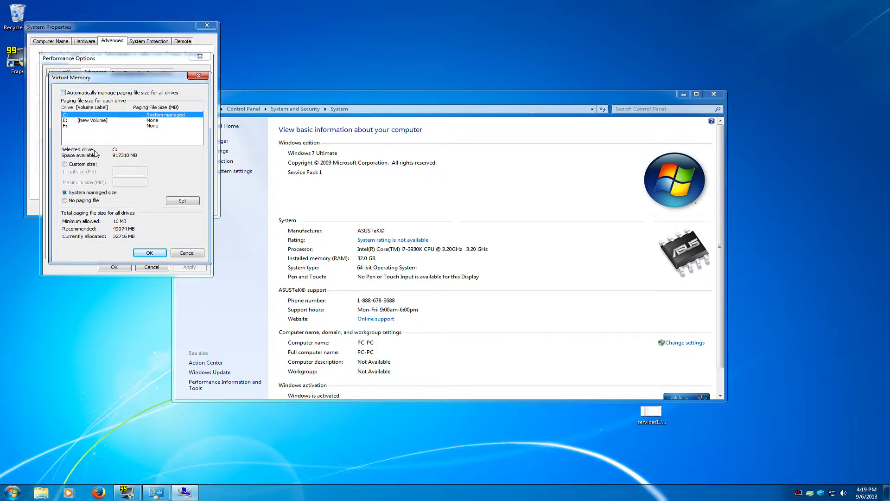
pyautogui.click(65, 165)
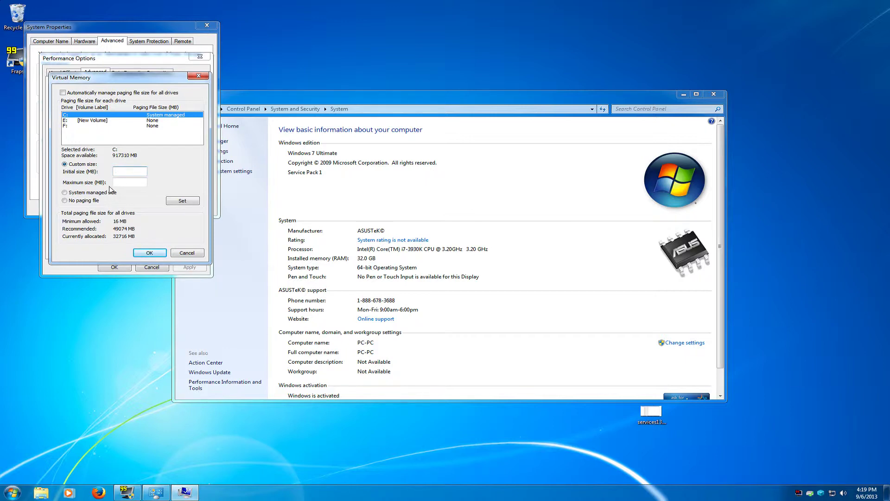
pyautogui.click(129, 171)
pyautogui.write('2000')
pyautogui.press('Tab')
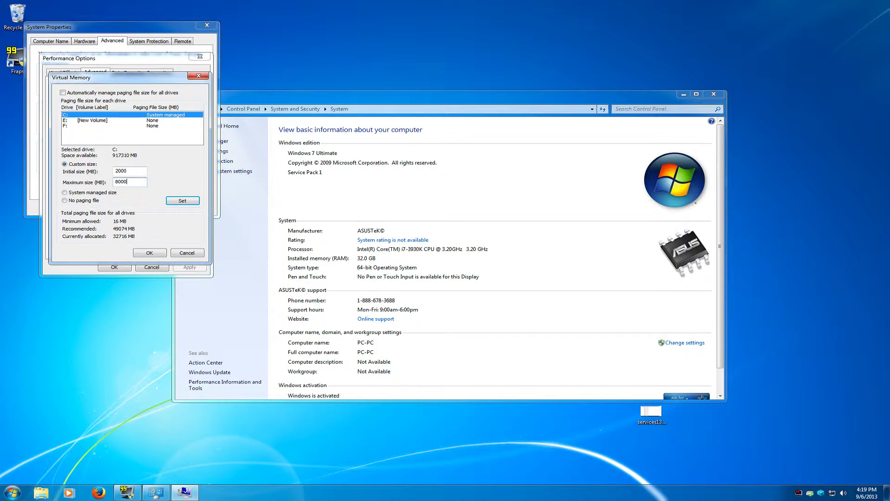
pyautogui.click(189, 201)
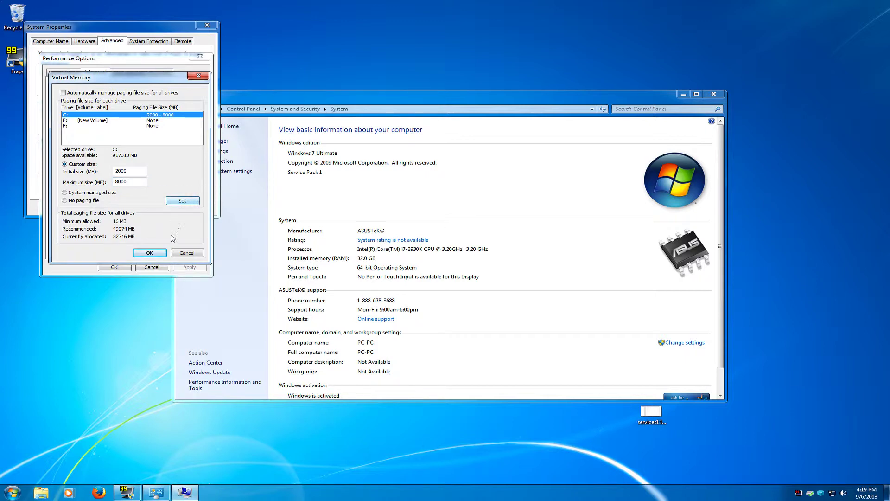
pyautogui.click(149, 252)
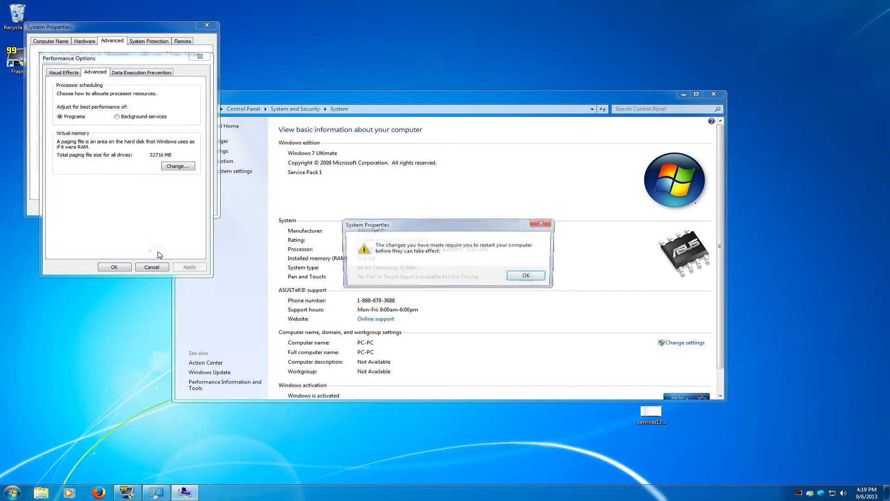
pyautogui.click(526, 277)
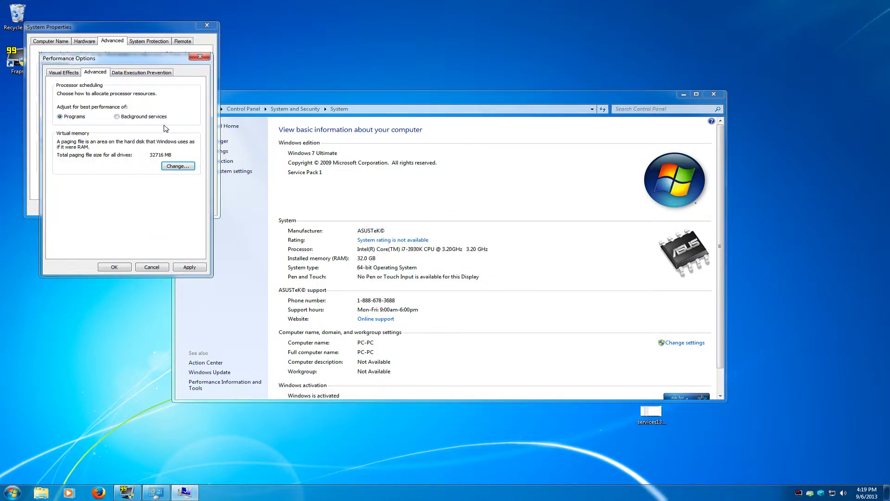
# - Search for "power", open Power Options and bring up the advanced power settings of the Balanced plan
pyautogui.click(13, 492)
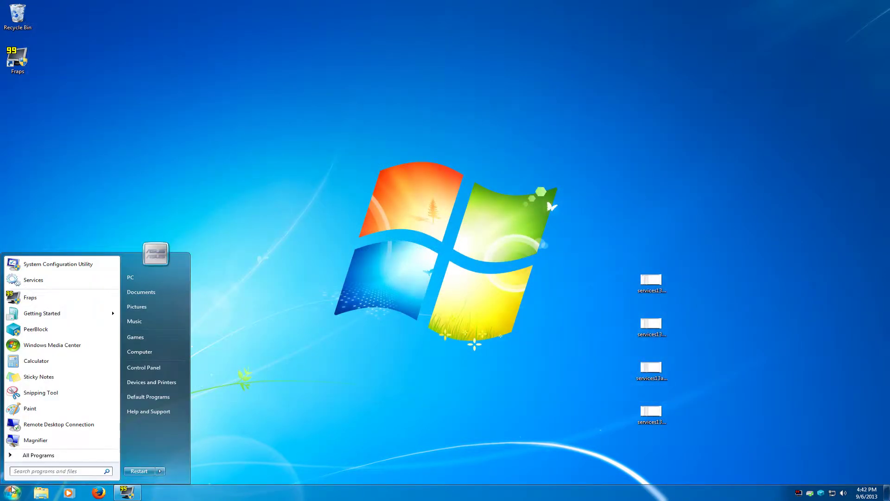
pyautogui.write('power')
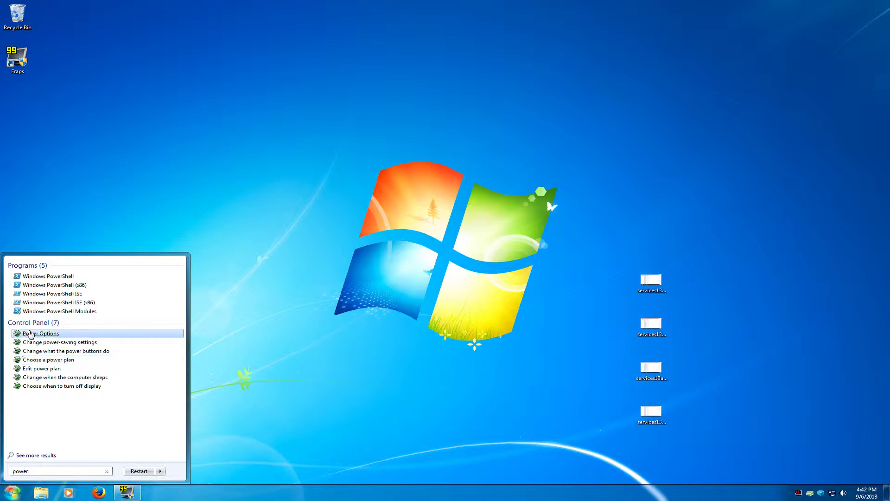
pyautogui.click(30, 334)
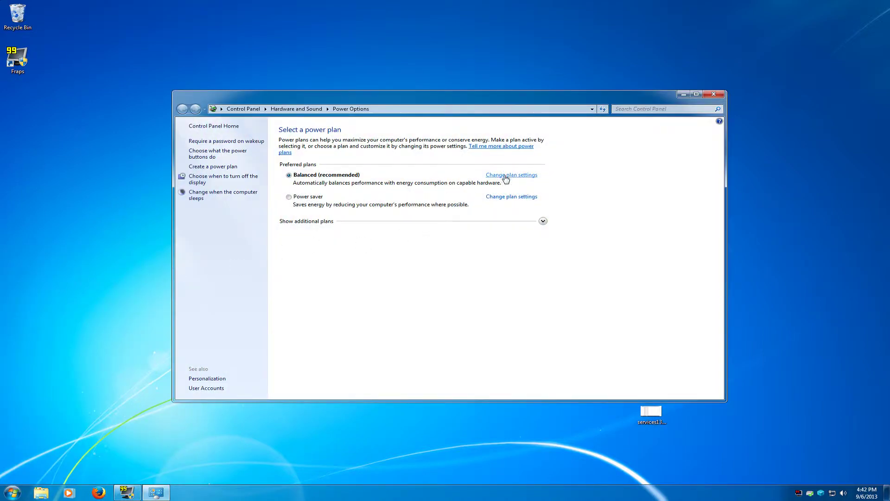
pyautogui.click(509, 176)
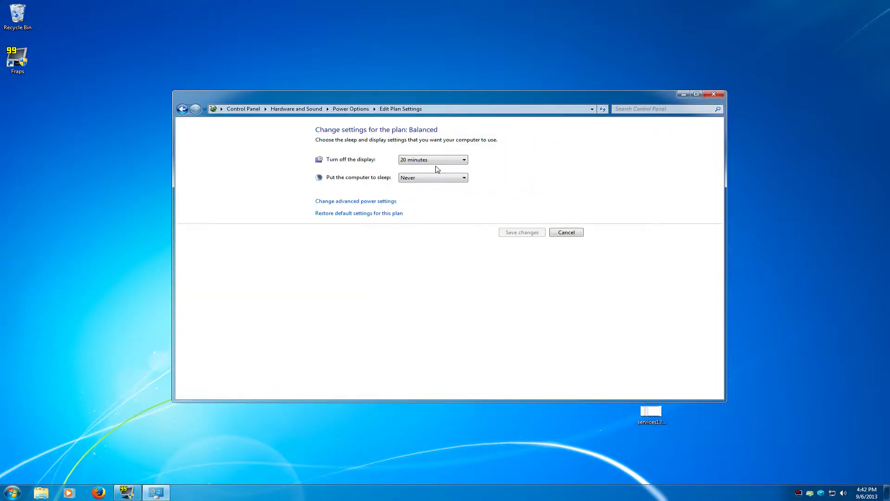
pyautogui.click(371, 201)
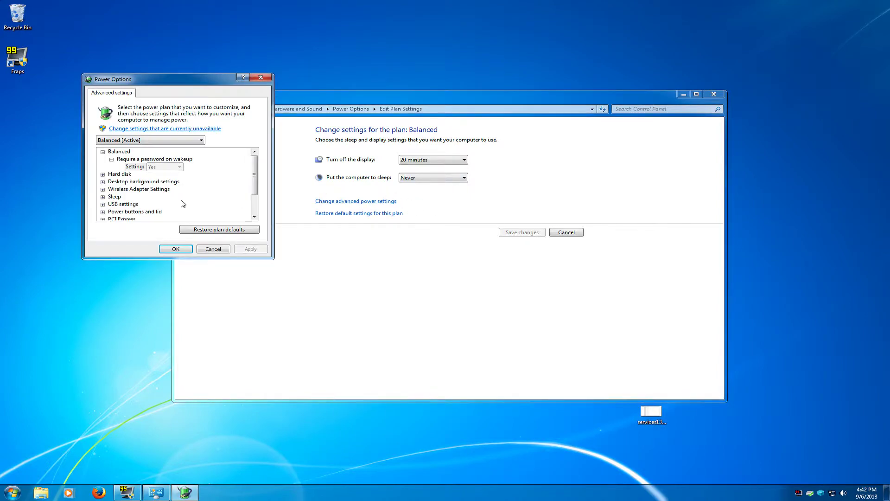
# - Review the Balanced plan's advanced settings for hard disk, desktop background, wireless adapter and sleep
pyautogui.click(111, 182)
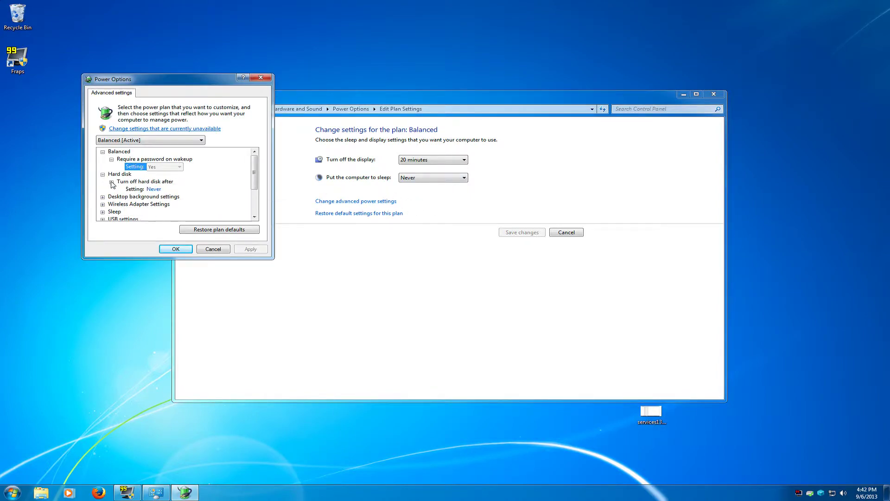
pyautogui.click(102, 197)
pyautogui.click(111, 204)
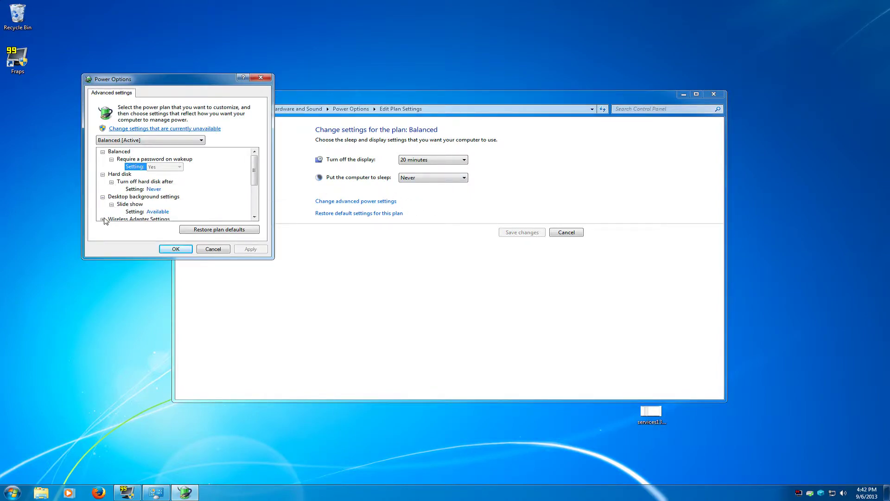
pyautogui.click(103, 219)
pyautogui.click(112, 218)
pyautogui.click(103, 220)
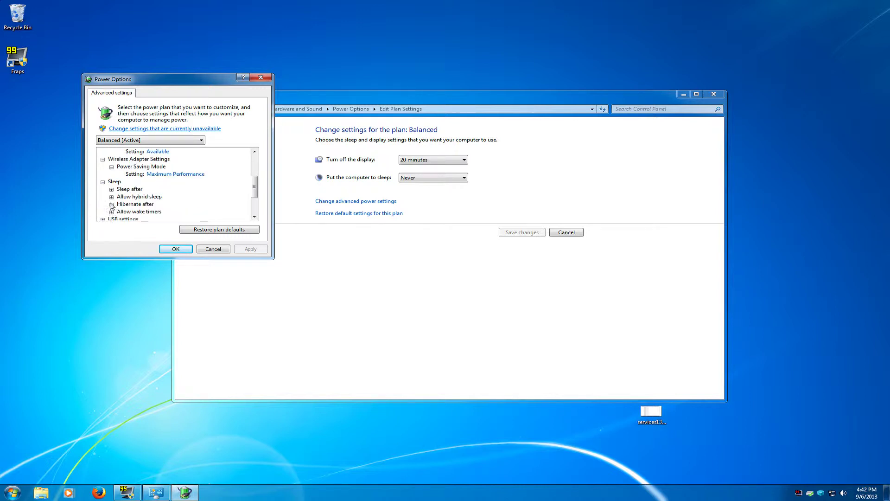
pyautogui.click(111, 189)
pyautogui.click(112, 204)
pyautogui.click(112, 219)
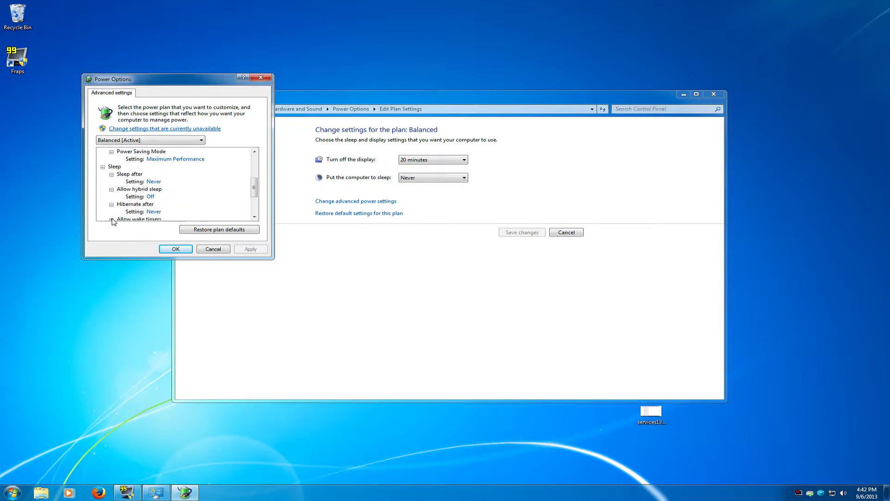
pyautogui.click(111, 219)
# - Review the plan's USB selective suspend, power and sleep button actions, and PCI Express link state settings
pyautogui.click(103, 219)
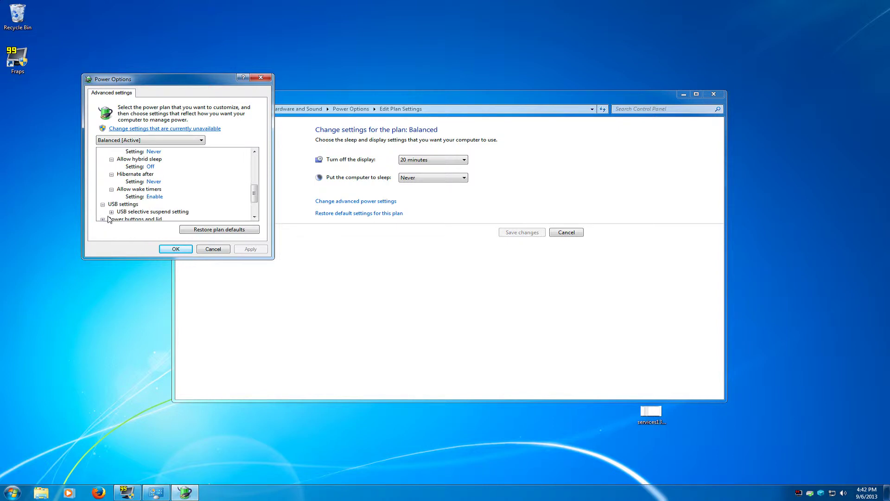
pyautogui.click(111, 212)
pyautogui.click(103, 219)
pyautogui.click(111, 204)
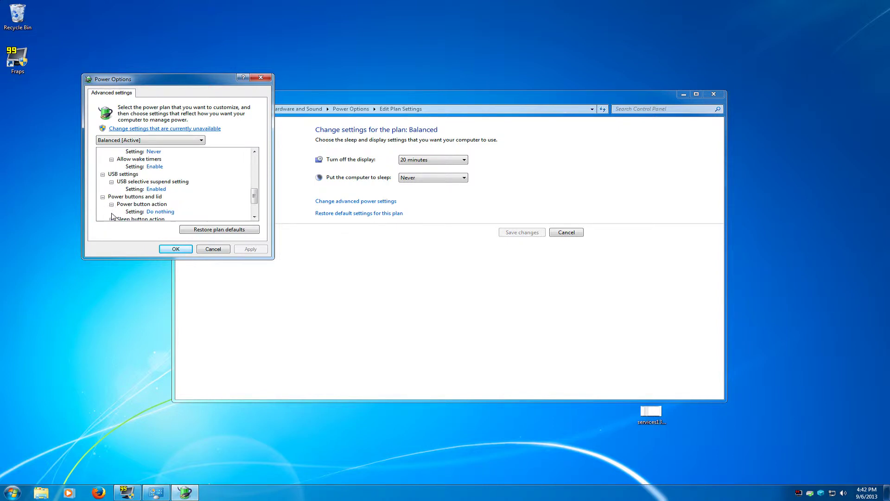
pyautogui.click(112, 219)
pyautogui.click(103, 219)
pyautogui.click(111, 211)
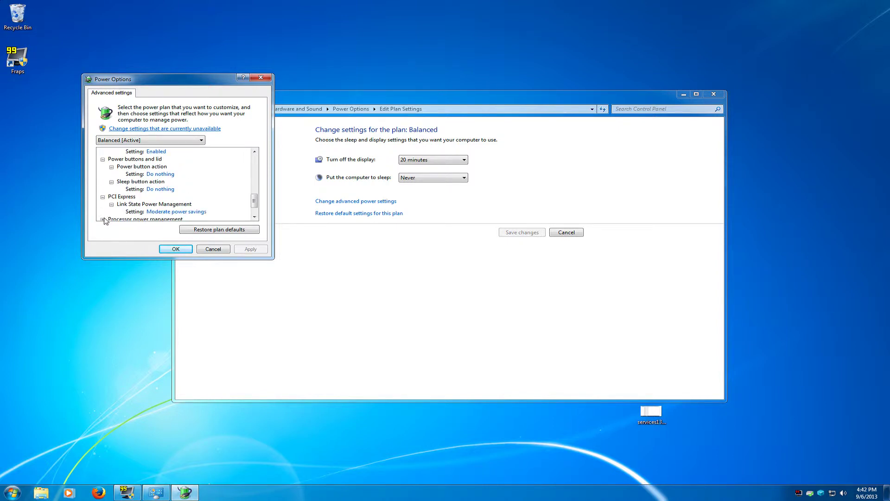
# - Review the plan's processor power management, display and multimedia settings, and close the advanced power settings with OK
pyautogui.click(103, 219)
pyautogui.click(111, 197)
pyautogui.click(112, 212)
pyautogui.click(111, 219)
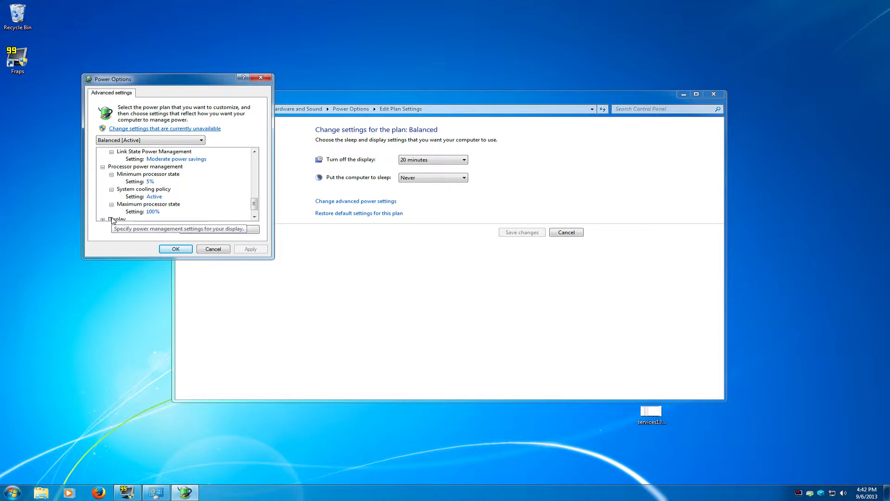
pyautogui.click(102, 219)
pyautogui.click(111, 211)
pyautogui.click(103, 219)
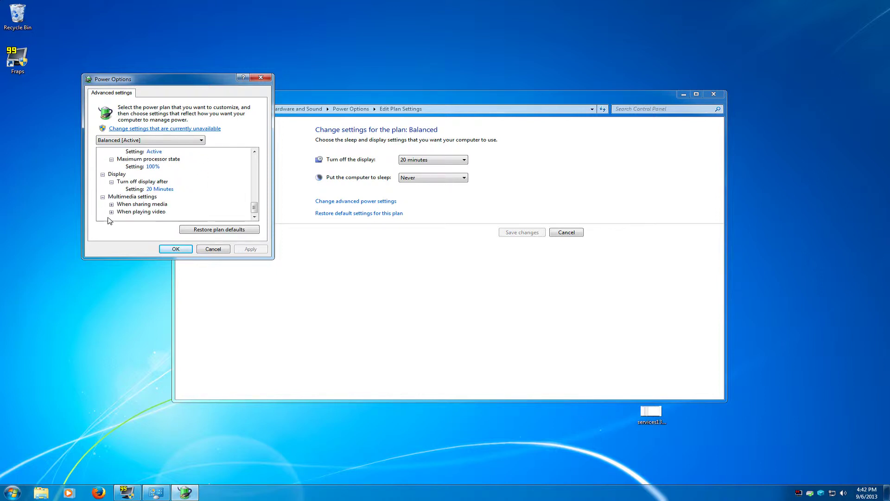
pyautogui.click(112, 205)
pyautogui.click(112, 219)
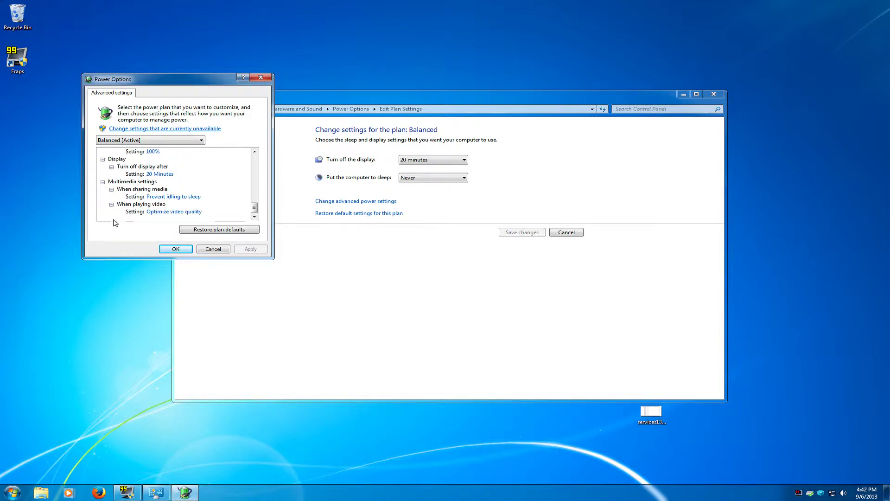
pyautogui.click(174, 250)
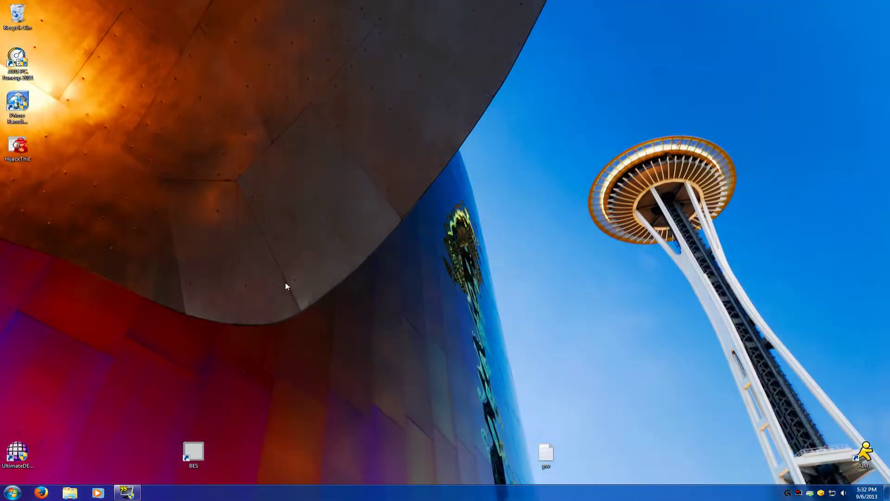
# - Run HijackThis as administrator and perform a system scan only
pyautogui.rightClick(27, 151)
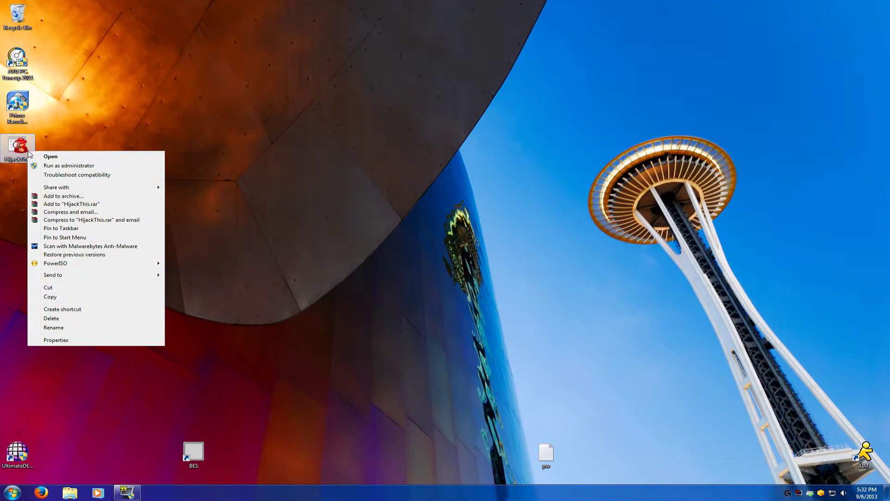
pyautogui.click(64, 167)
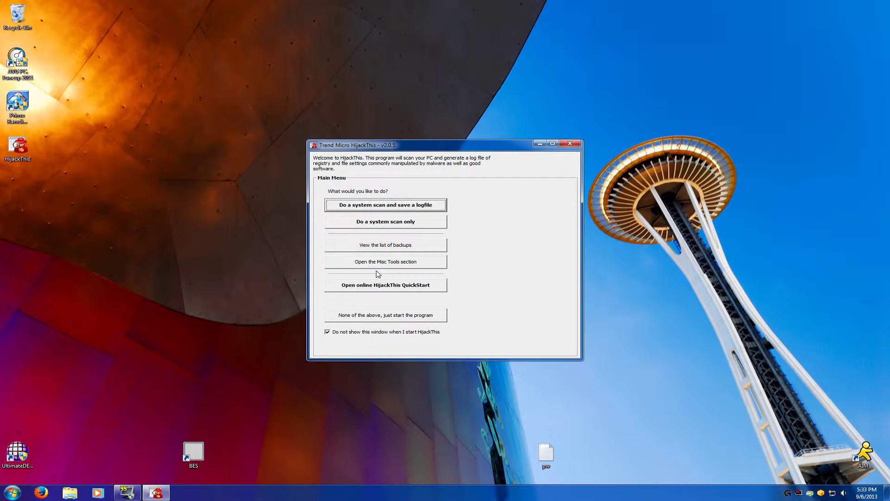
pyautogui.click(377, 223)
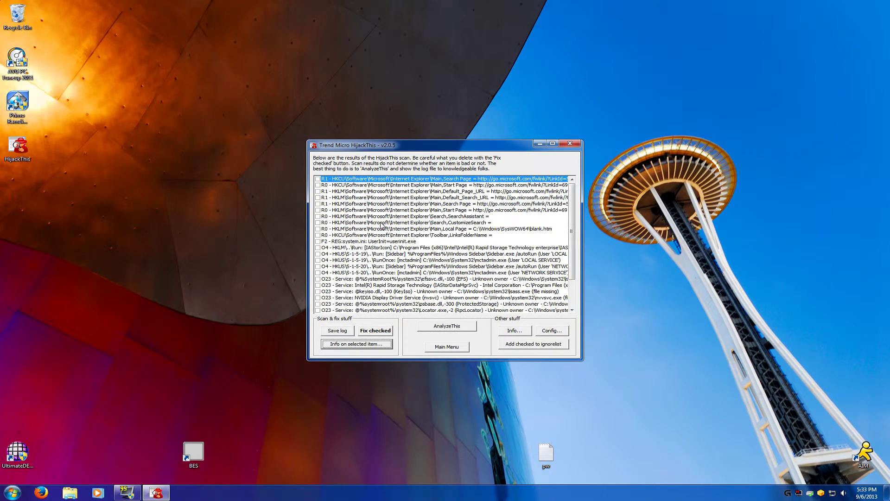
# - Enlarge the HijackThis window and mark all R0 and R1 Internet Explorer entries in the scan results for fixing
pyautogui.click(389, 178)
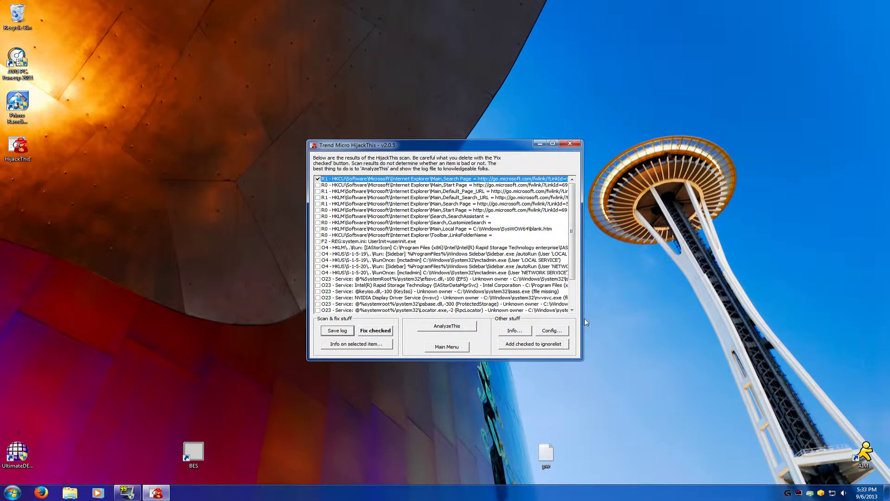
pyautogui.moveTo(581, 319); pyautogui.dragTo(719, 441)
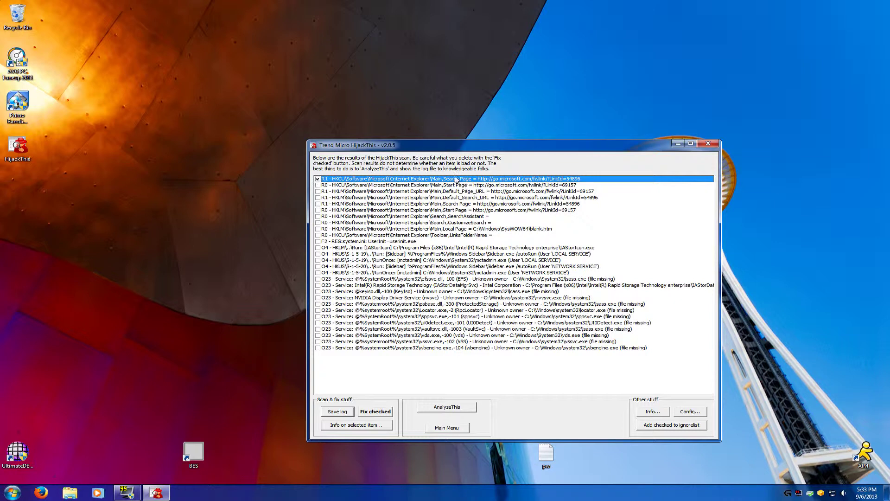
pyautogui.press('Down')
pyautogui.press('space')
pyautogui.press('Down')
pyautogui.press('space')
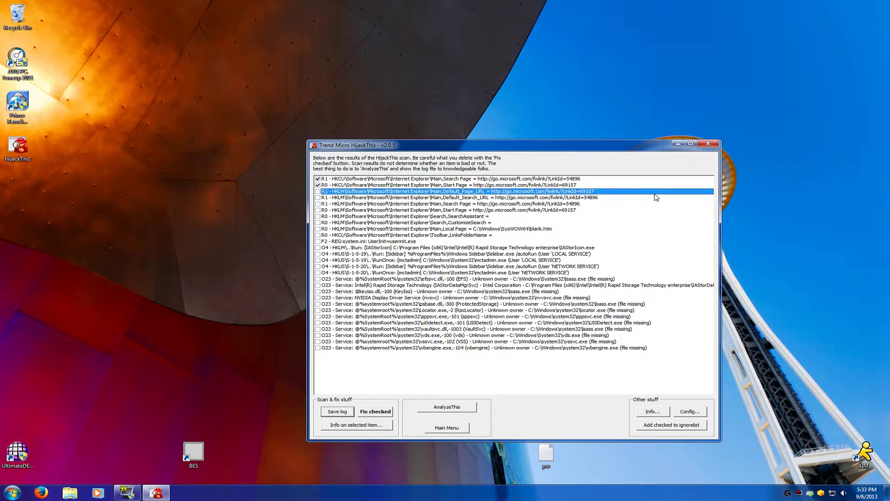
pyautogui.press('Down')
pyautogui.press('space')
pyautogui.press('Down')
pyautogui.press('space')
pyautogui.press('Down')
pyautogui.press('space')
pyautogui.press('Down')
pyautogui.press('space')
pyautogui.press('Down')
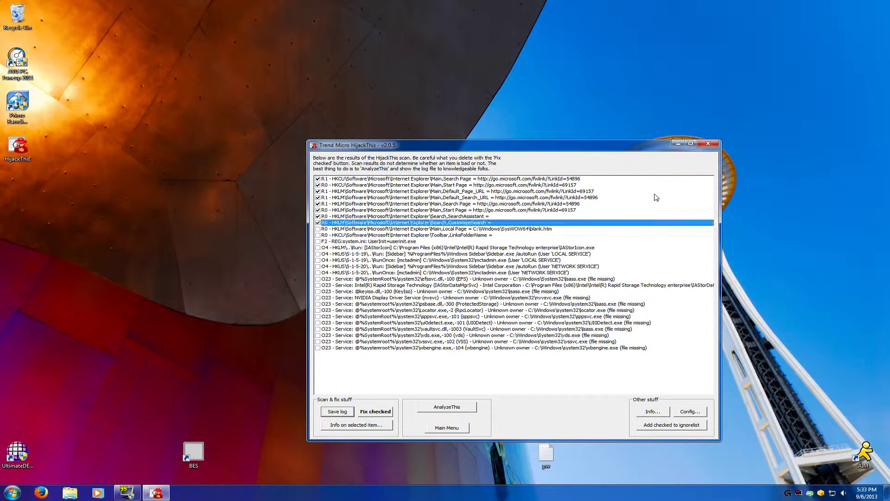
pyautogui.press('space')
pyautogui.press('Down')
pyautogui.press('space')
pyautogui.press('Down')
pyautogui.press('Down')
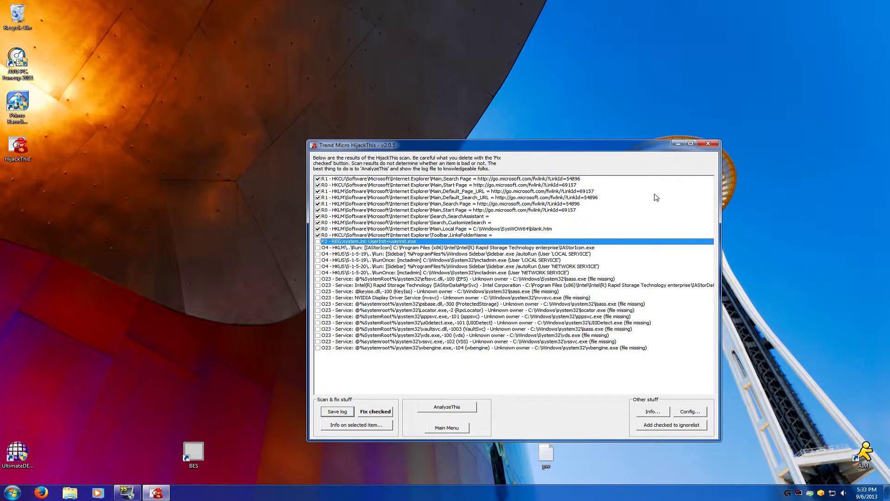
# - Also mark the four O4 Sidebar and mctadmin startup entries, leaving the UserInit and IAStorIcon entries unmarked
pyautogui.press('Down')
pyautogui.press('Down')
pyautogui.press('space')
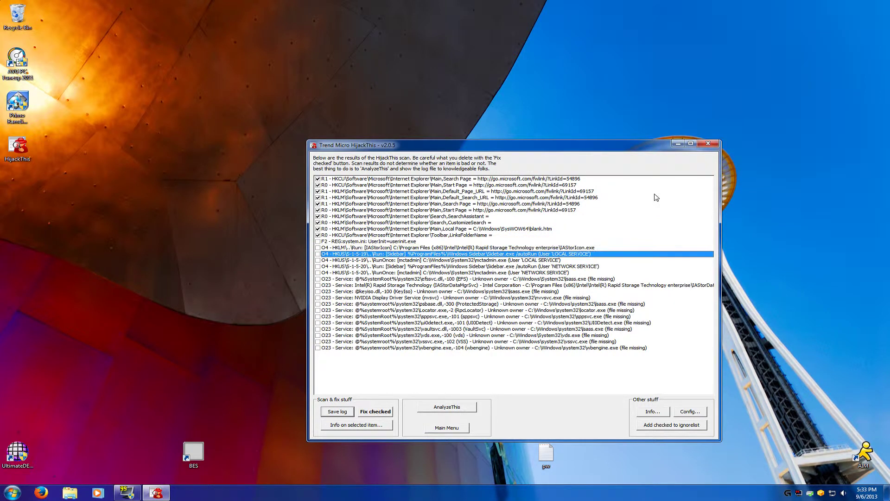
pyautogui.press('Down')
pyautogui.press('space')
pyautogui.press('Down')
pyautogui.press('space')
pyautogui.press('Down')
pyautogui.press('space')
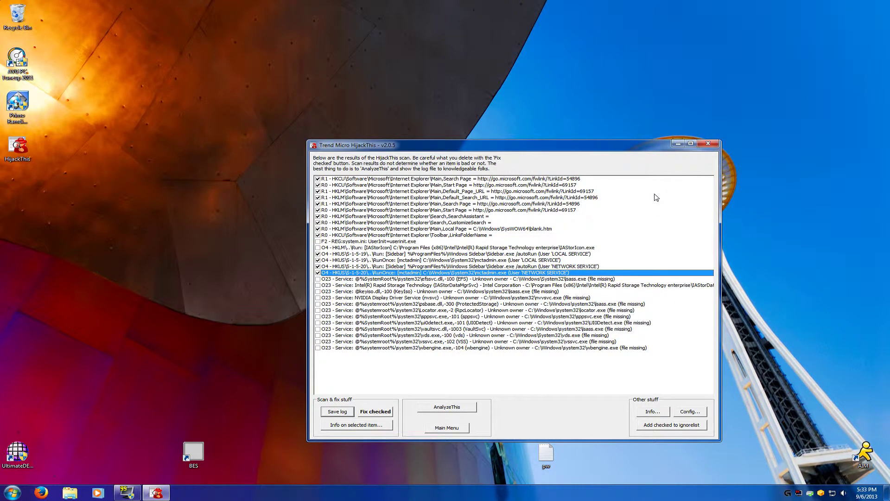
# - Fix the marked entries, confirming their permanent deletion or repair, and scan the system again
pyautogui.press('Down')
pyautogui.press('Down')
pyautogui.press('Down')
pyautogui.press('Down')
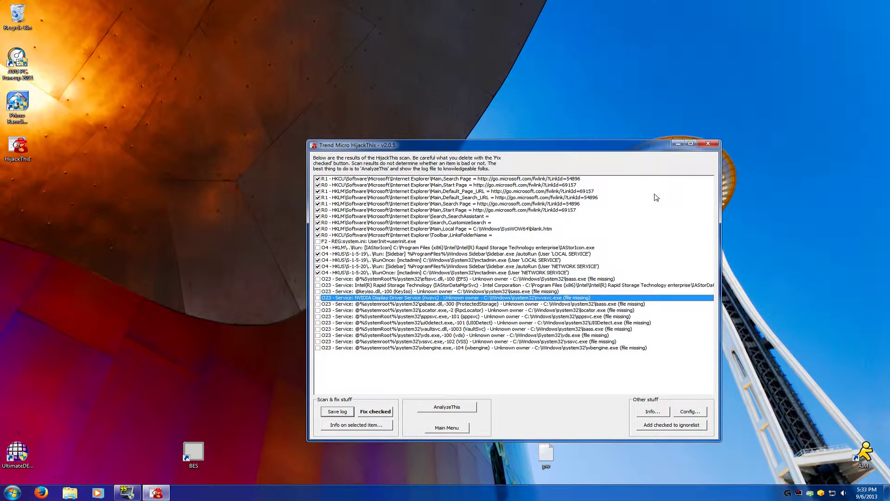
pyautogui.click(374, 412)
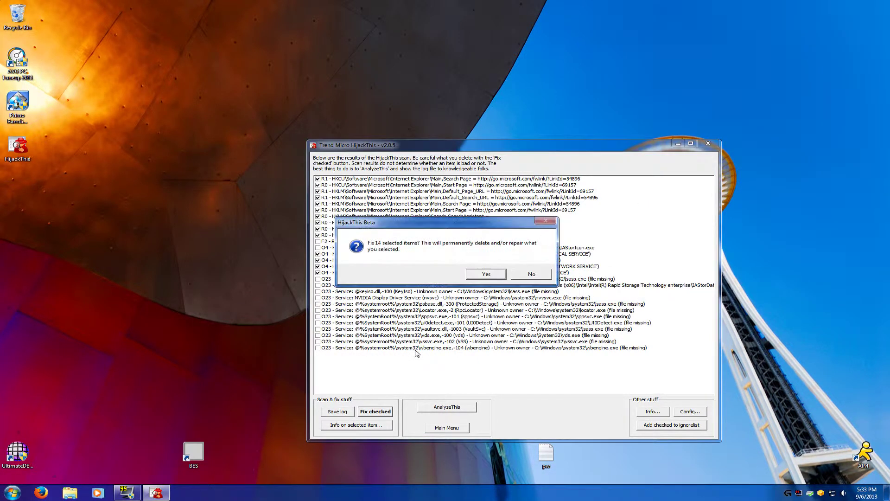
pyautogui.click(486, 274)
pyautogui.click(337, 412)
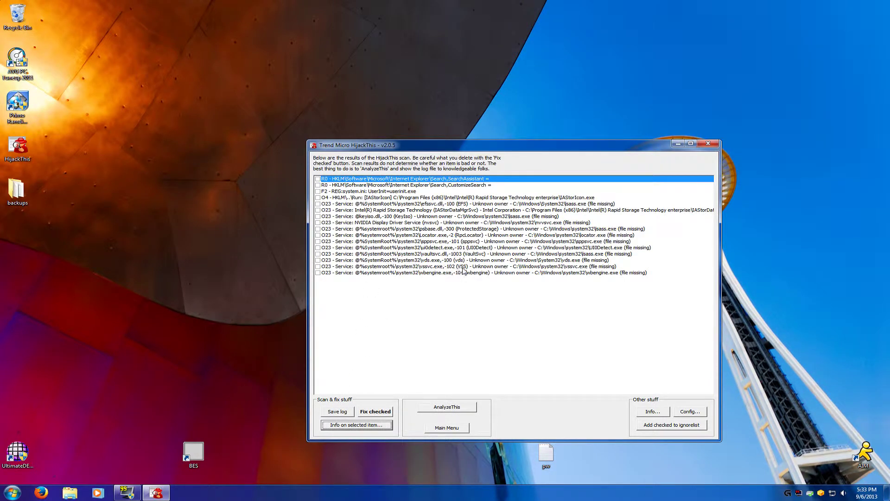
# - Mark every entry remaining in the new scan results, from the R0 search entries through all the O23 services
pyautogui.click(403, 180)
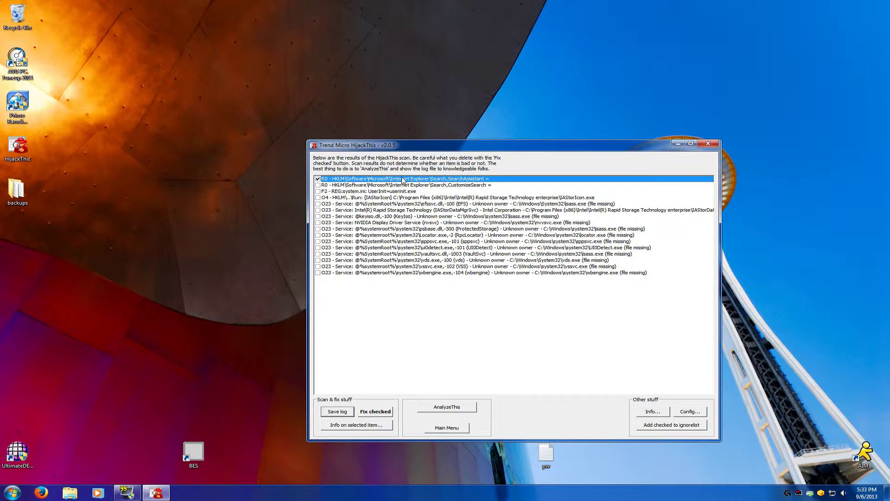
pyautogui.press('Down')
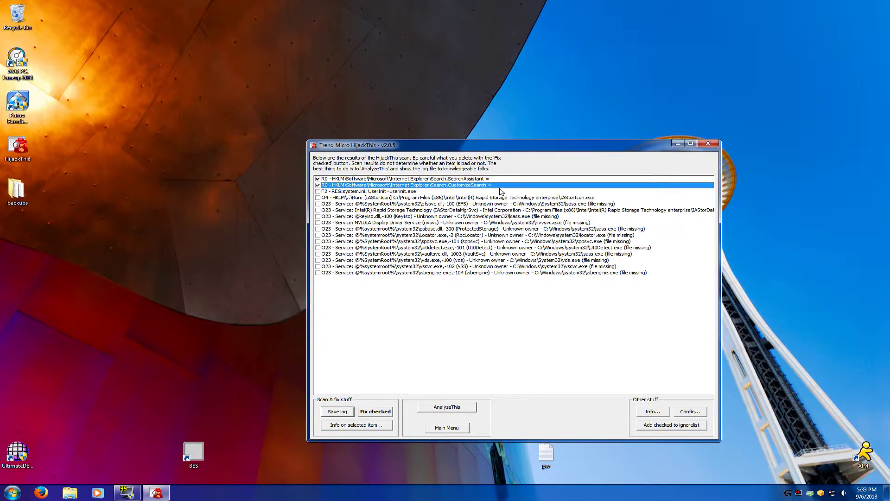
pyautogui.press('Down')
pyautogui.press('space')
pyautogui.press('Down')
pyautogui.press('space')
pyautogui.press('Down')
pyautogui.press('space')
pyautogui.press('Down')
pyautogui.press('space')
pyautogui.press('Down')
pyautogui.press('space')
pyautogui.press('Down')
pyautogui.press('space')
pyautogui.press('Down')
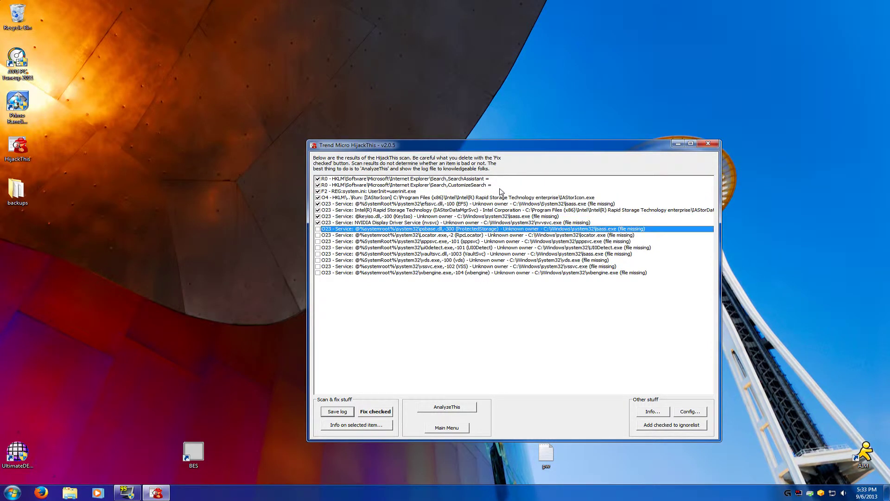
pyautogui.press('space')
pyautogui.press('Down')
pyautogui.press('space')
pyautogui.press('Down')
pyautogui.press('space')
pyautogui.press('Down')
pyautogui.press('space')
pyautogui.press('Down')
pyautogui.press('space')
pyautogui.press('Down')
pyautogui.press('space')
pyautogui.press('Down')
pyautogui.press('space')
pyautogui.press('Down')
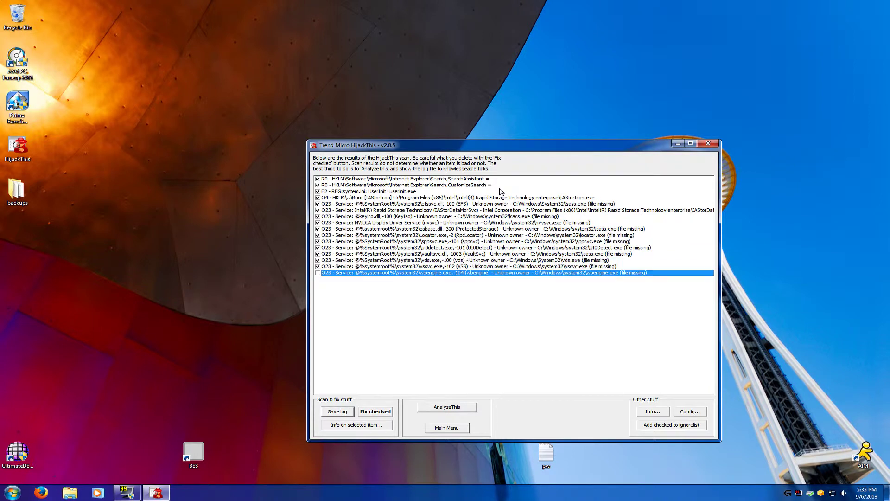
# - Add the marked entries to the ignore list, rescan the system and close HijackThis
pyautogui.click(668, 427)
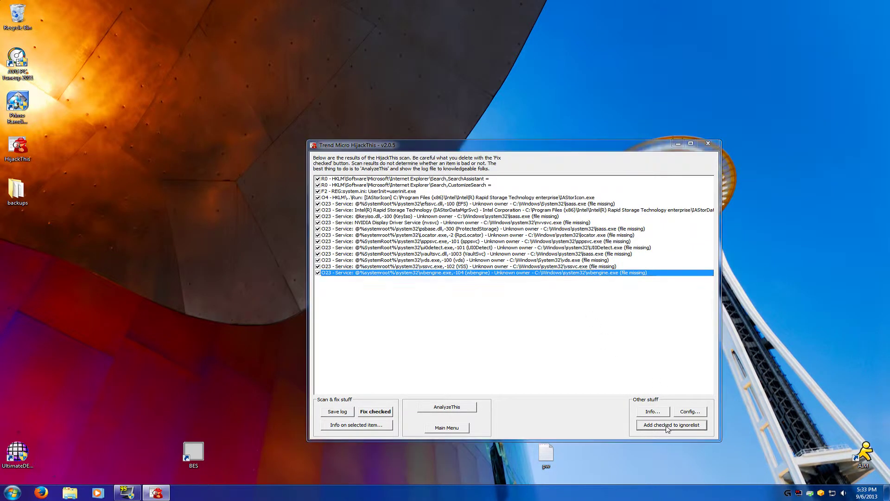
pyautogui.click(480, 277)
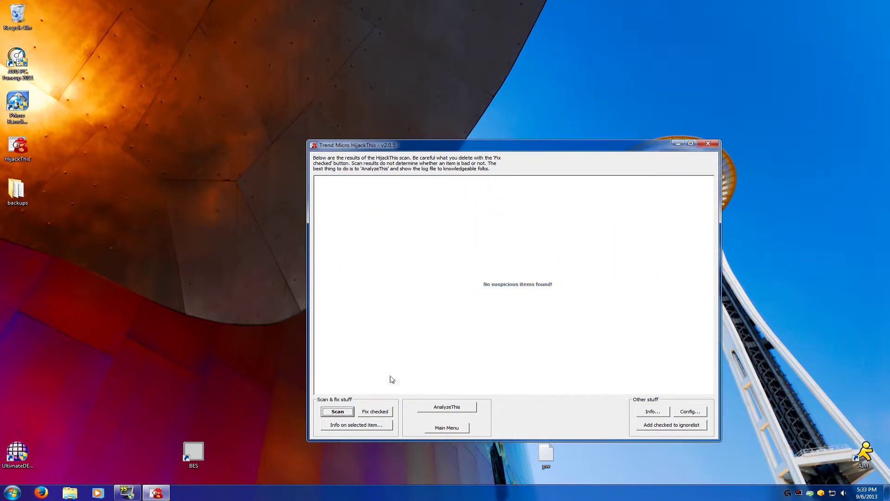
pyautogui.click(343, 413)
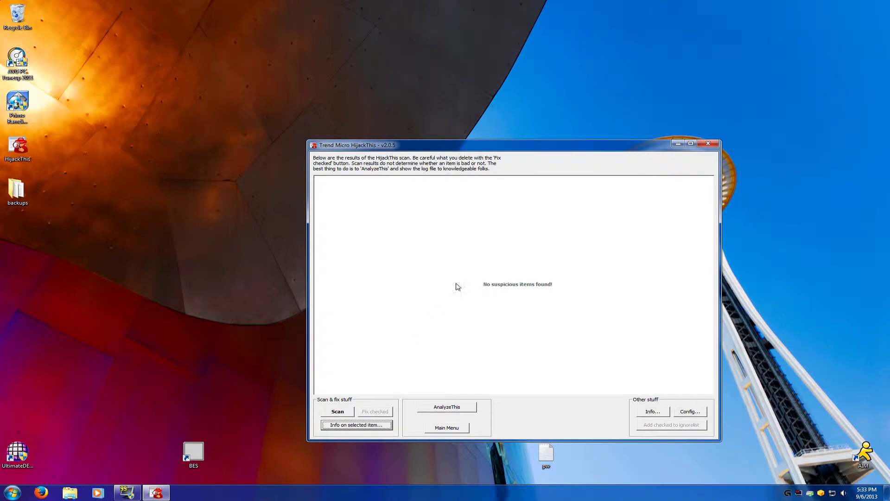
pyautogui.click(706, 143)
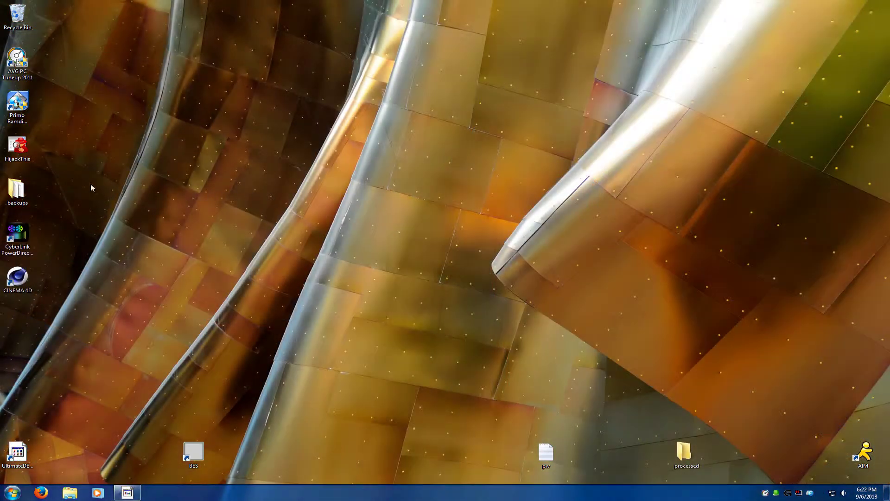
# - Open AVG PC Tuneup 2011 and start a system scan that includes History Tracks and excludes Fragmented Disks
pyautogui.doubleClick(30, 67)
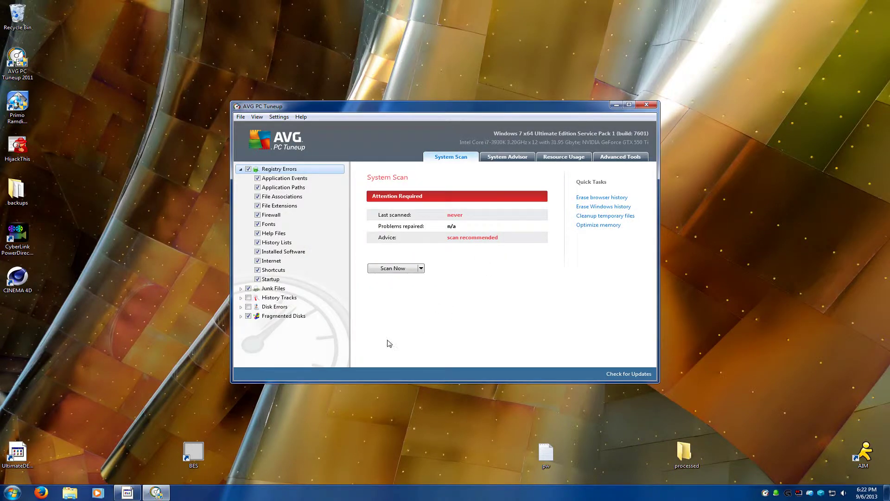
pyautogui.click(248, 316)
pyautogui.click(251, 299)
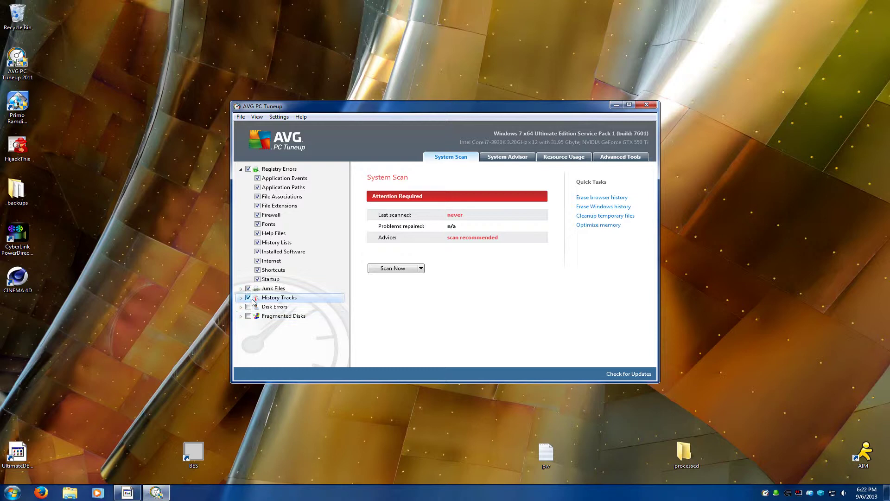
pyautogui.click(400, 270)
# - Start a full Disk Cleaner scan of all listed disks, covering all web history, system and temporary files, with quick scan turned off
pyautogui.click(622, 157)
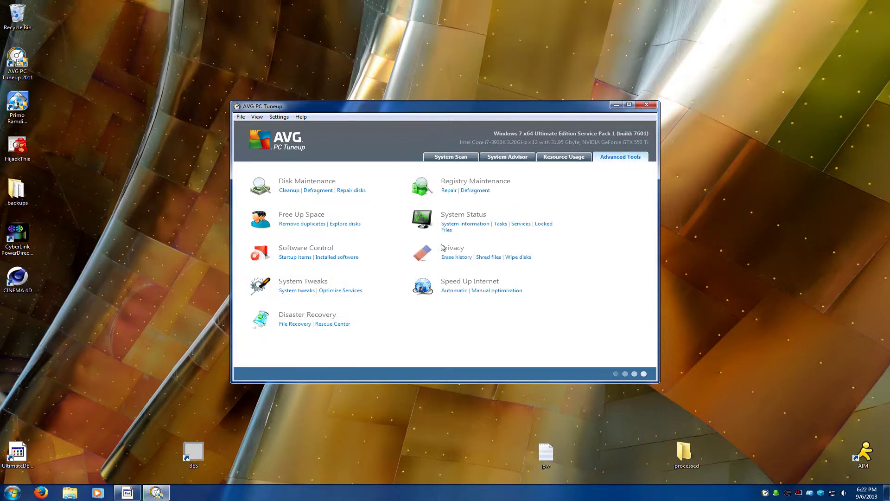
pyautogui.click(289, 191)
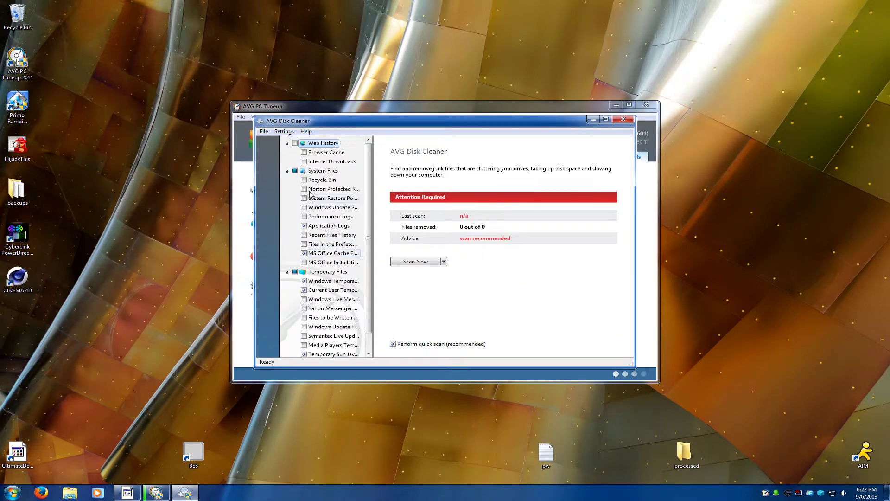
pyautogui.click(294, 143)
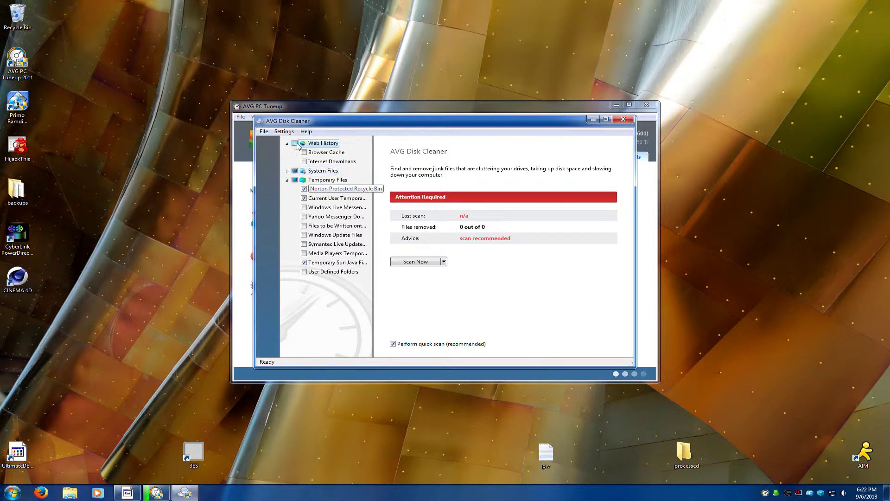
pyautogui.click(294, 170)
pyautogui.click(295, 180)
pyautogui.click(393, 344)
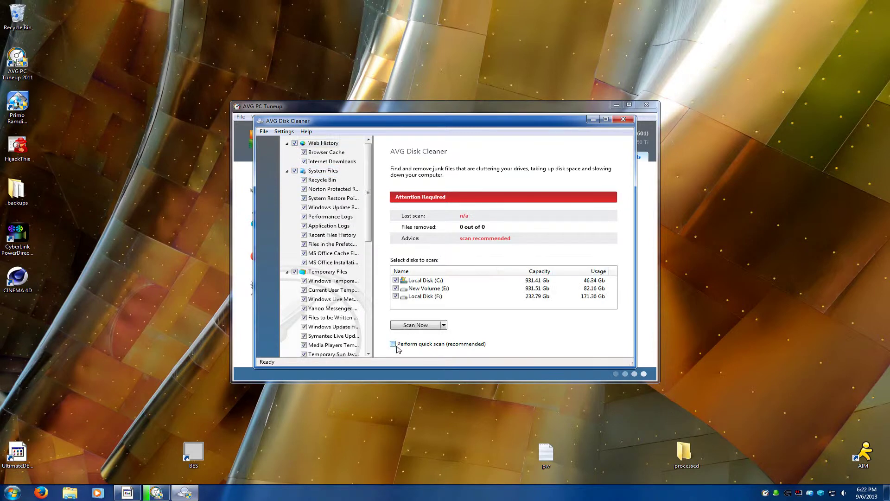
pyautogui.click(423, 325)
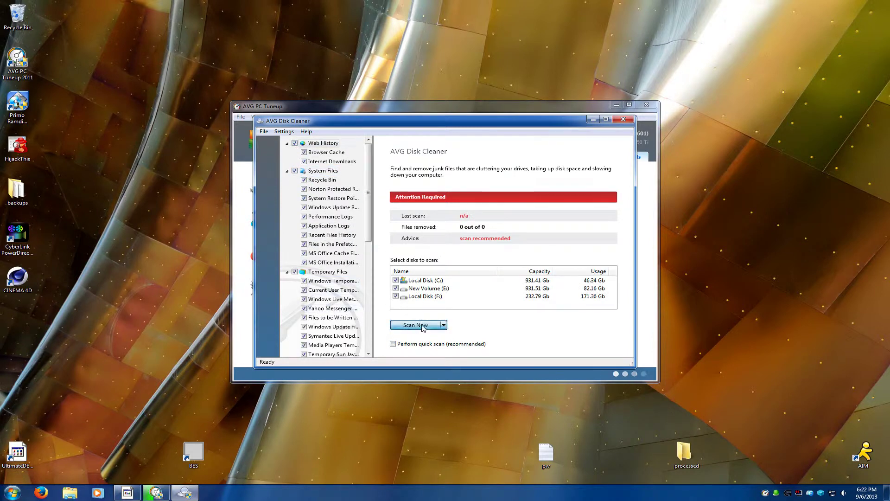
# - Start a Registry Cleaner scan that covers all basic and advanced categories
pyautogui.click(409, 114)
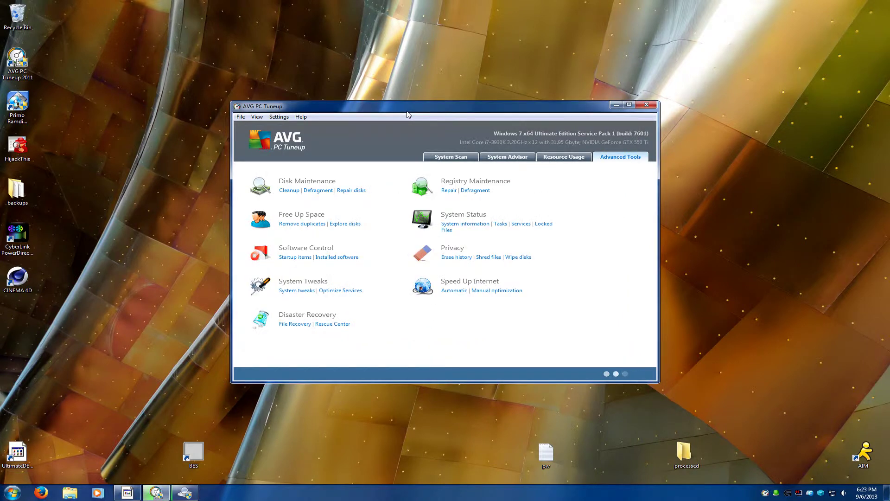
pyautogui.click(448, 191)
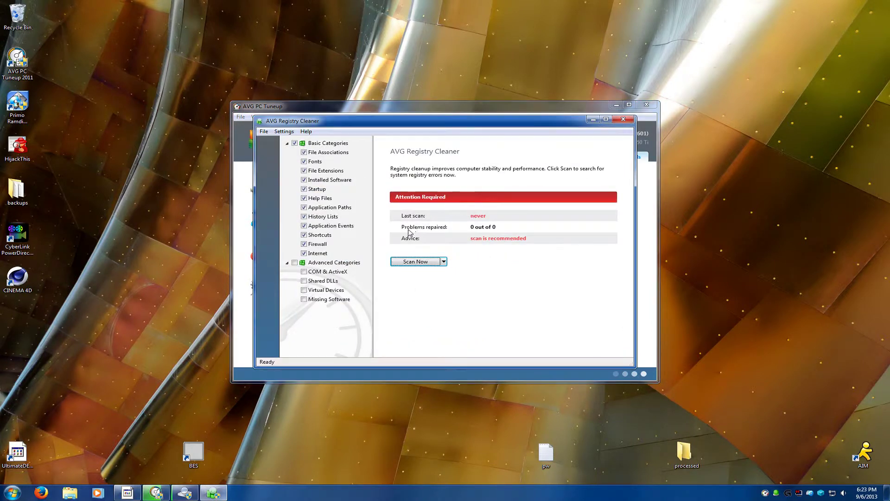
pyautogui.click(407, 262)
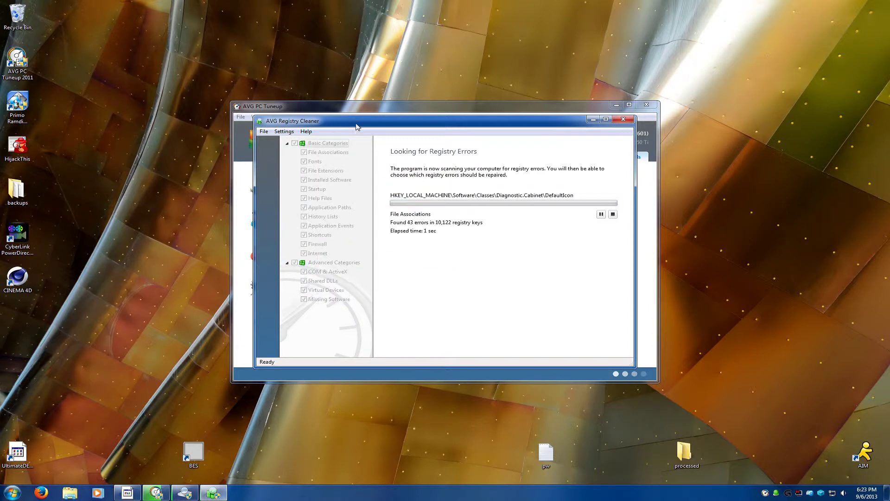
# - Start a Track Eraser scan covering all of Internet Explorer, Firefox, Windows Explorer, System Components, Windows Tracks and Applications
pyautogui.click(359, 115)
pyautogui.click(456, 258)
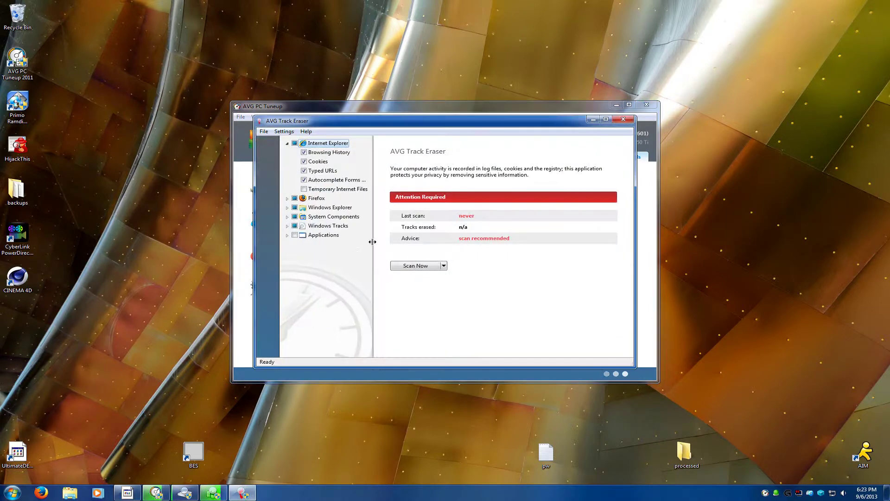
pyautogui.click(295, 143)
pyautogui.click(295, 199)
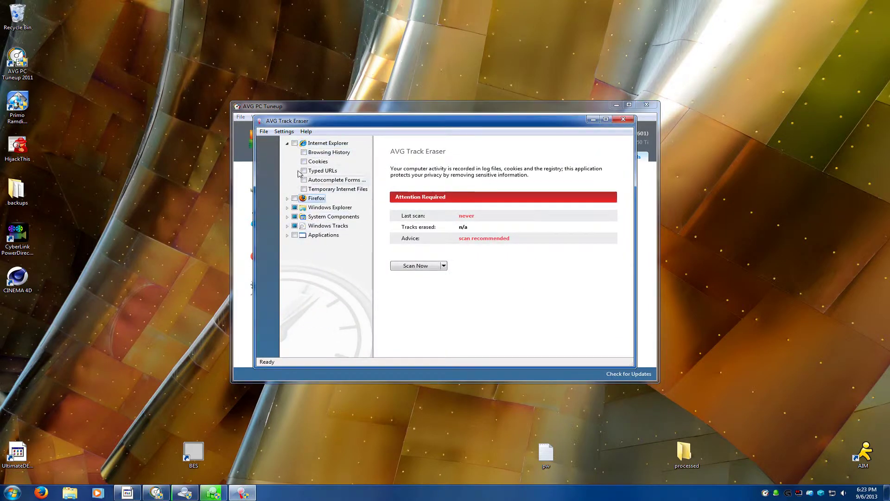
pyautogui.click(295, 198)
pyautogui.click(295, 207)
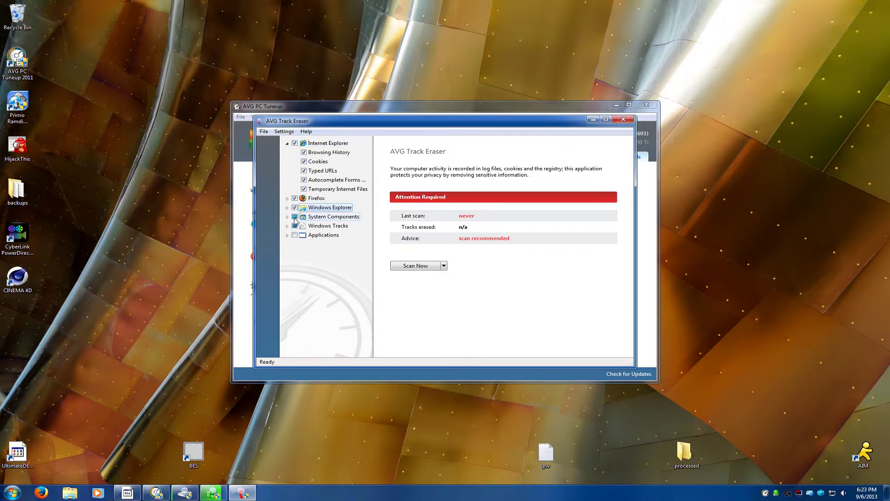
pyautogui.click(295, 217)
pyautogui.click(295, 226)
pyautogui.click(294, 235)
pyautogui.click(397, 265)
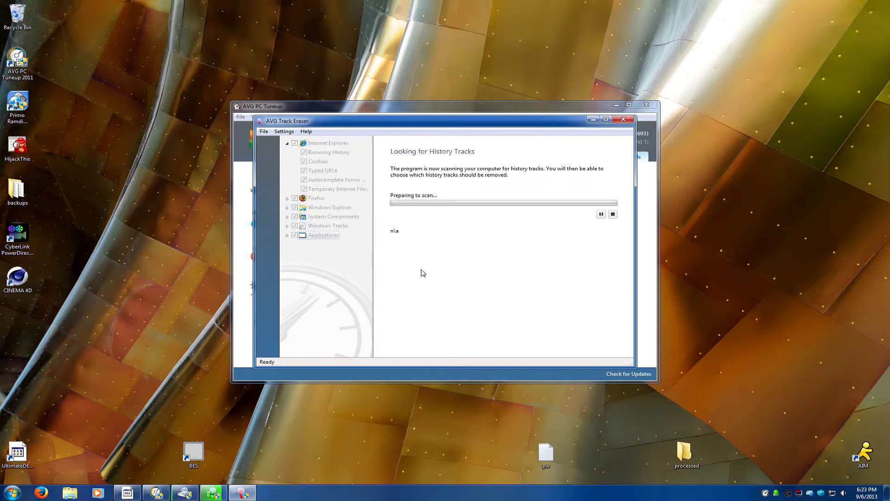
# - Spread out the PC Tuneup, Disk Cleaner, Registry Cleaner and Track Eraser windows so that each can be reached
pyautogui.moveTo(390, 126)
pyautogui.mouseDown()
pyautogui.moveTo(468, 210)
pyautogui.moveTo(536, 233)
pyautogui.mouseUp()
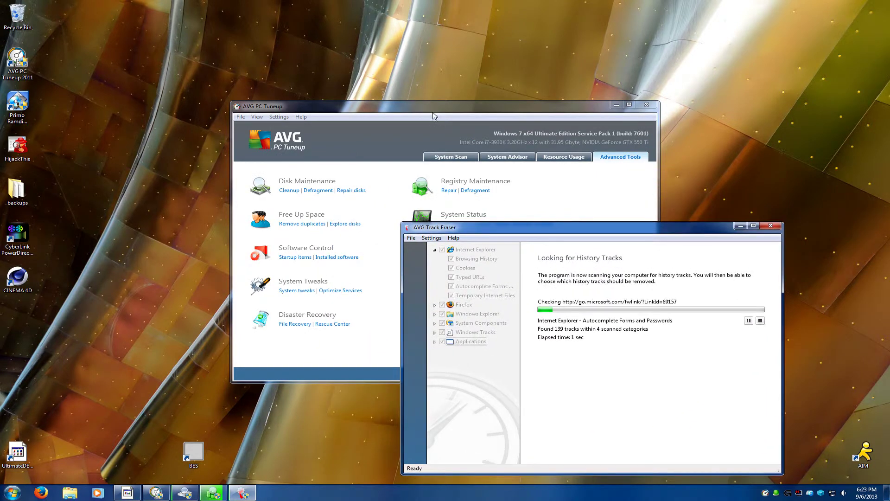
pyautogui.moveTo(434, 107); pyautogui.dragTo(259, 53)
pyautogui.moveTo(524, 130); pyautogui.dragTo(602, 195)
pyautogui.moveTo(551, 119); pyautogui.dragTo(552, 140)
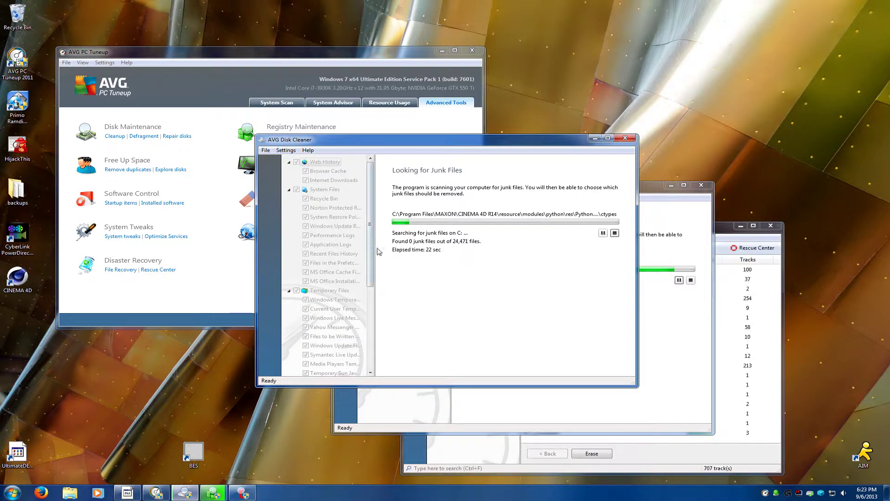
# - Erase all history tracks found by Track Eraser and repair the problems found by the main system scan
pyautogui.click(643, 457)
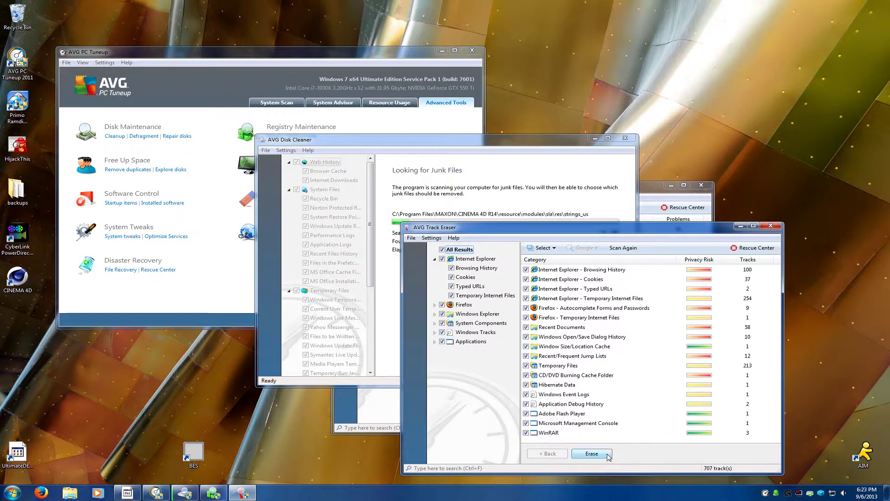
pyautogui.click(592, 454)
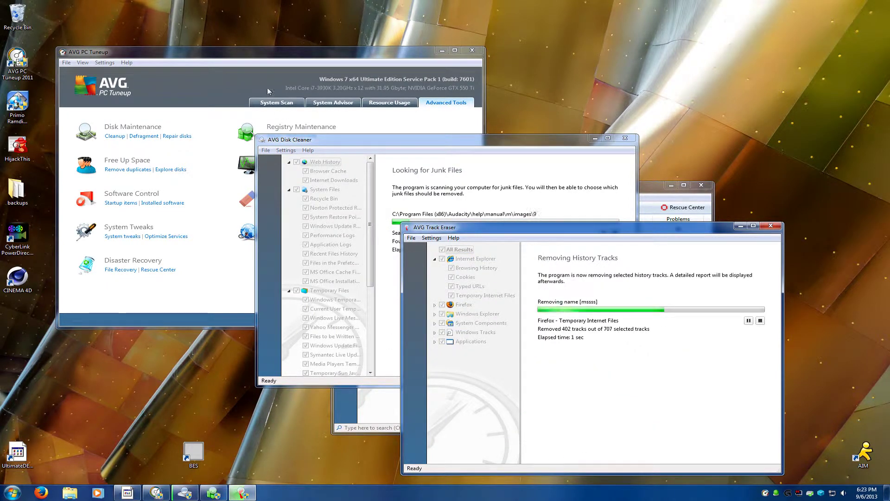
pyautogui.click(250, 304)
pyautogui.click(252, 303)
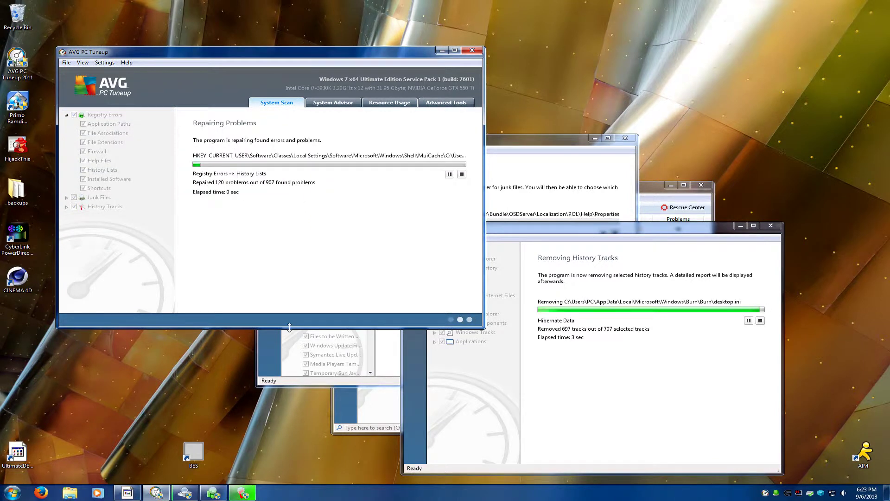
# - Repair the registry errors found, and close Registry Cleaner and Track Eraser to return to PC Tuneup's advanced tools
pyautogui.click(388, 412)
pyautogui.click(523, 412)
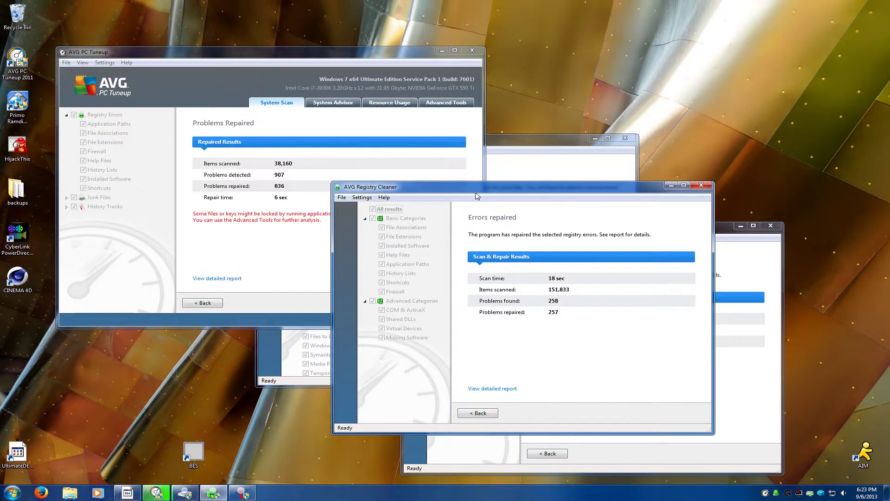
pyautogui.click(703, 188)
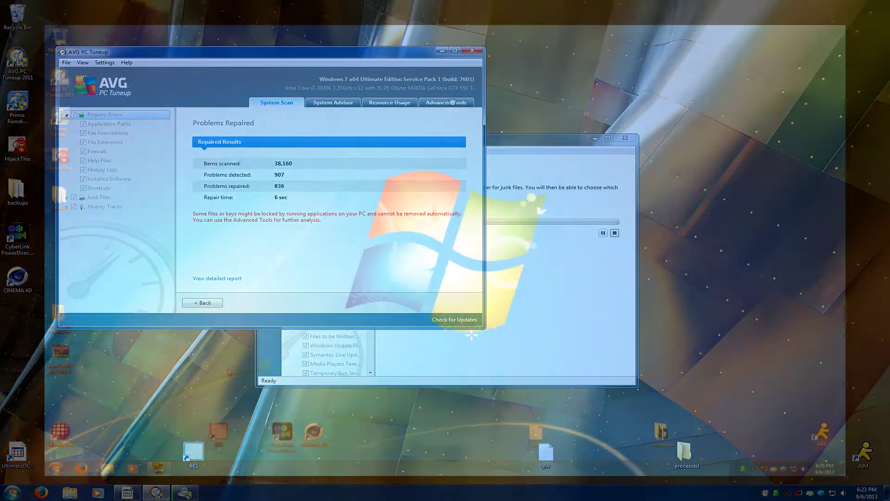
pyautogui.click(452, 103)
# - Open UltimateDefrag, dismiss its startup dialog and start defragmenting drive C: in Consolidate mode
pyautogui.doubleClick(59, 433)
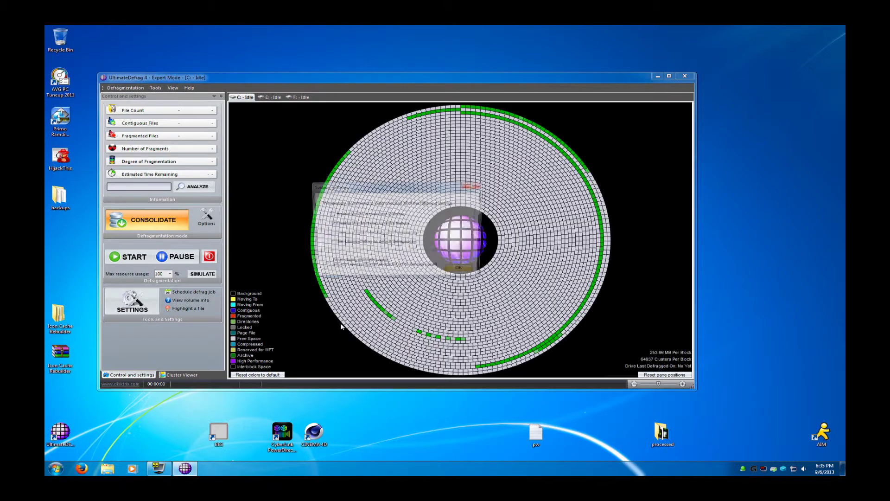
pyautogui.click(463, 271)
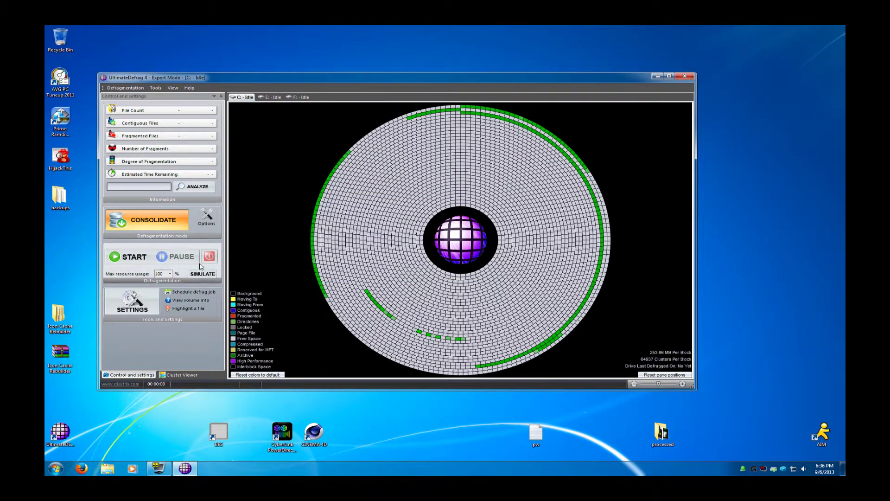
pyautogui.click(151, 225)
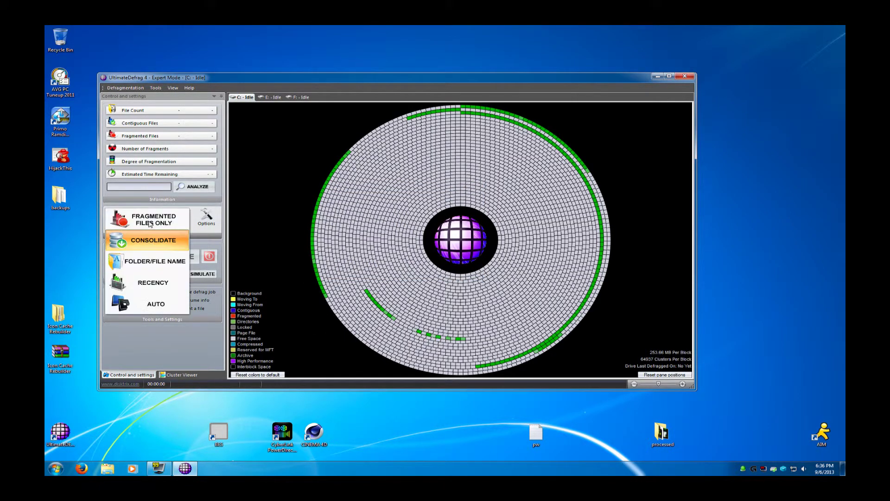
pyautogui.click(152, 240)
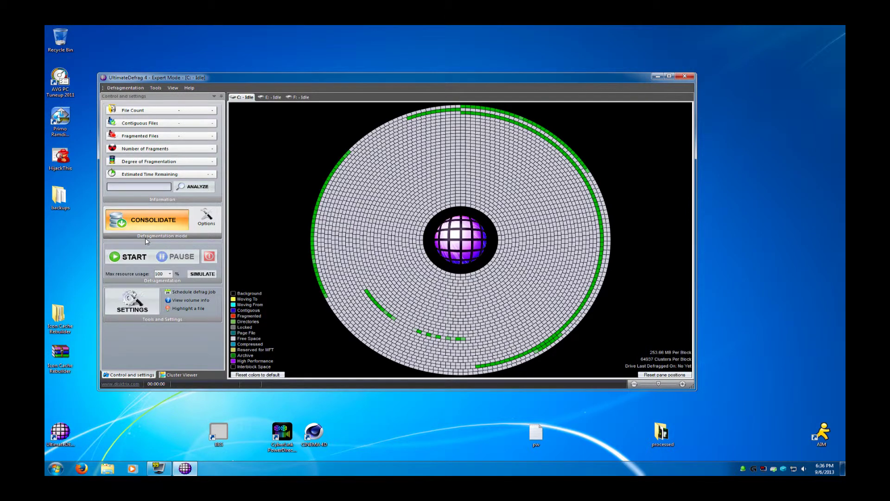
pyautogui.click(148, 260)
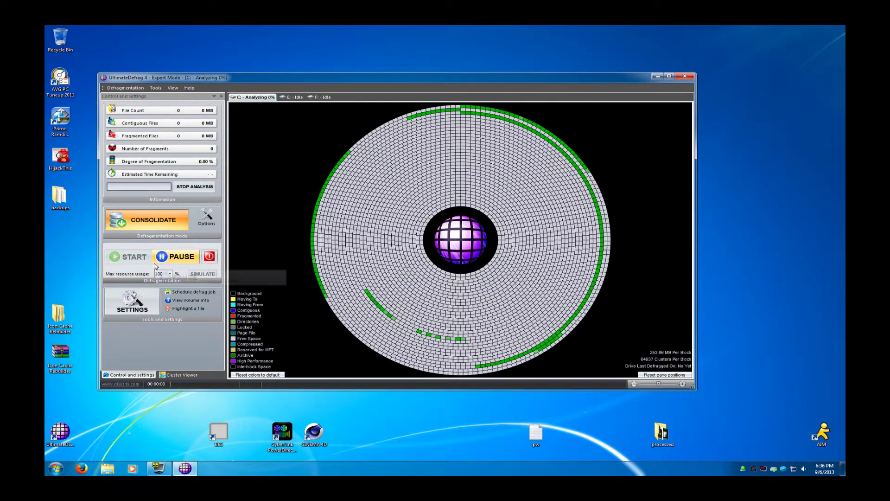